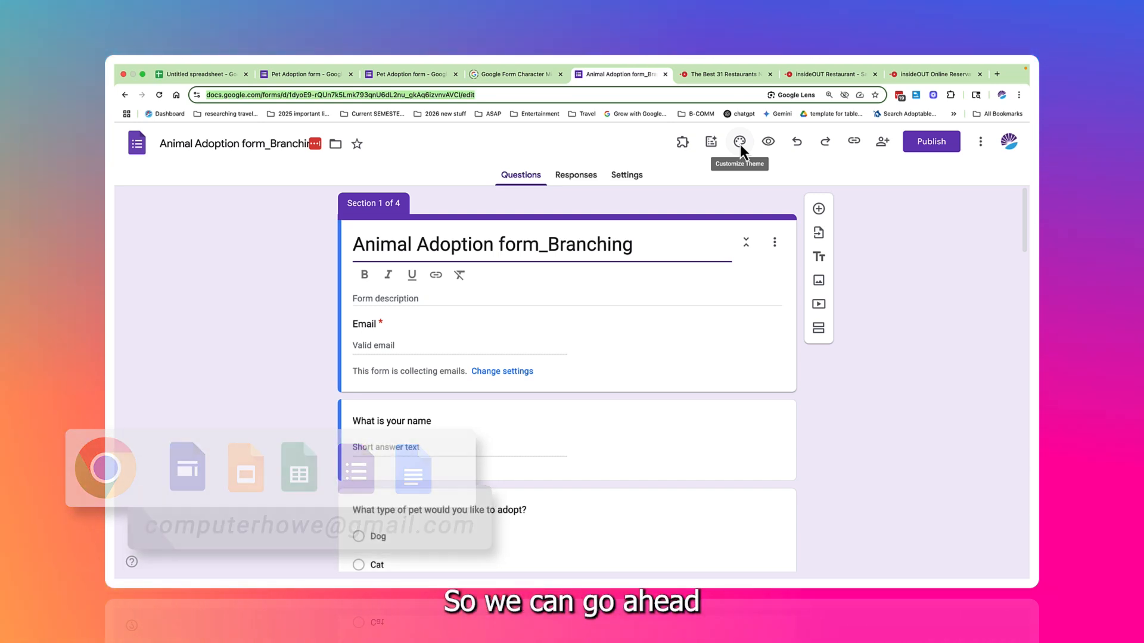
Step: Set the form theme's header, question and text fonts all to Shadows Into Light
click(740, 143)
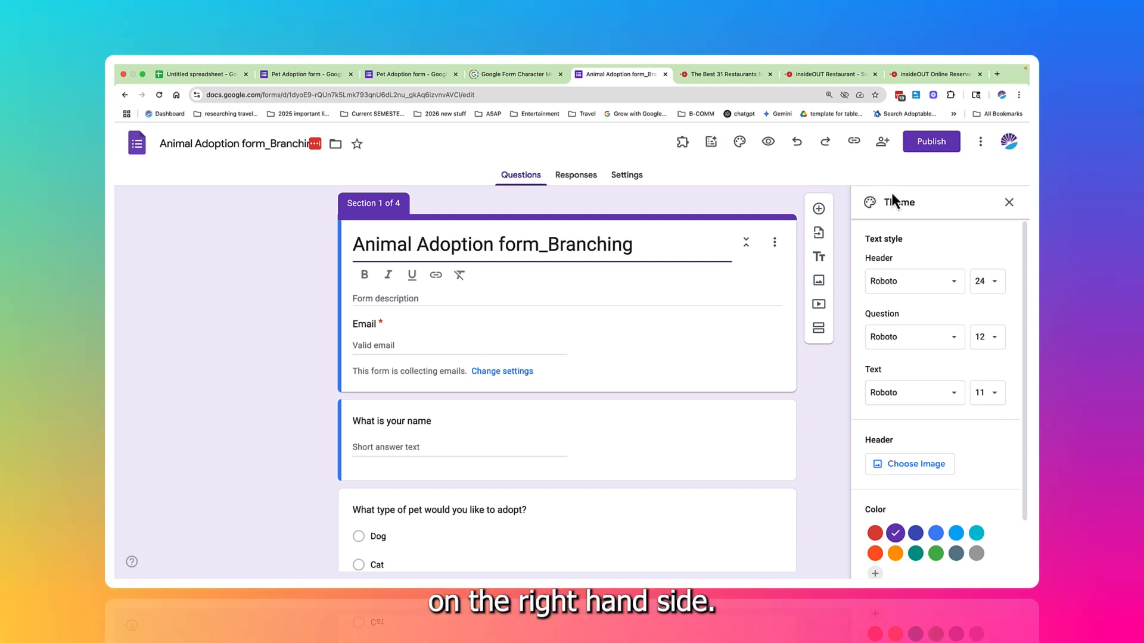
click(955, 286)
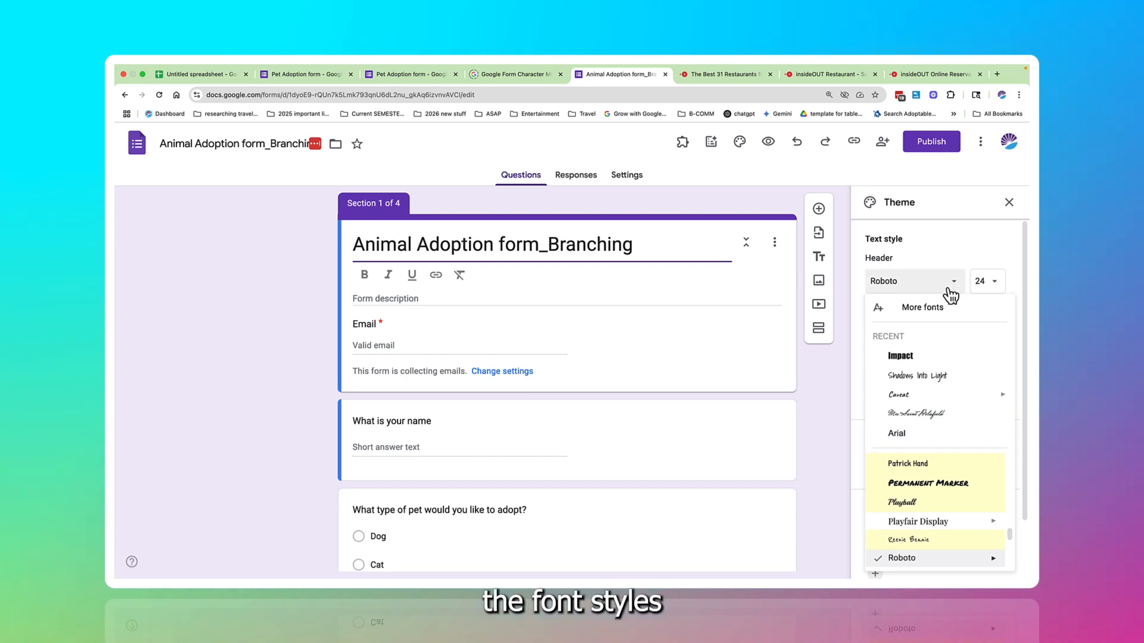
click(925, 381)
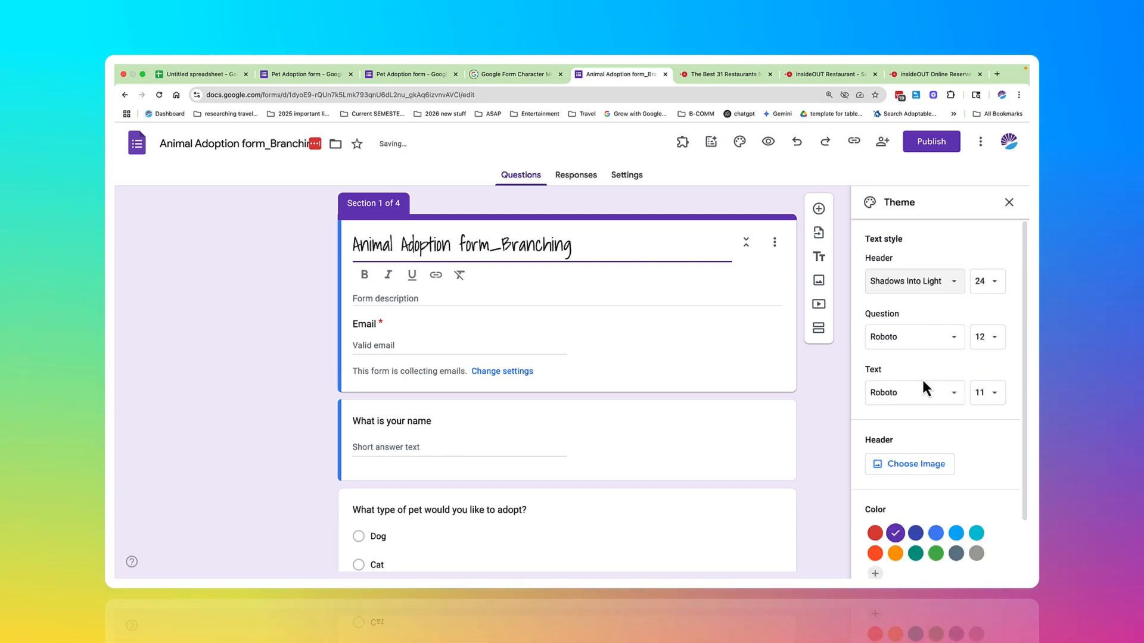
click(911, 339)
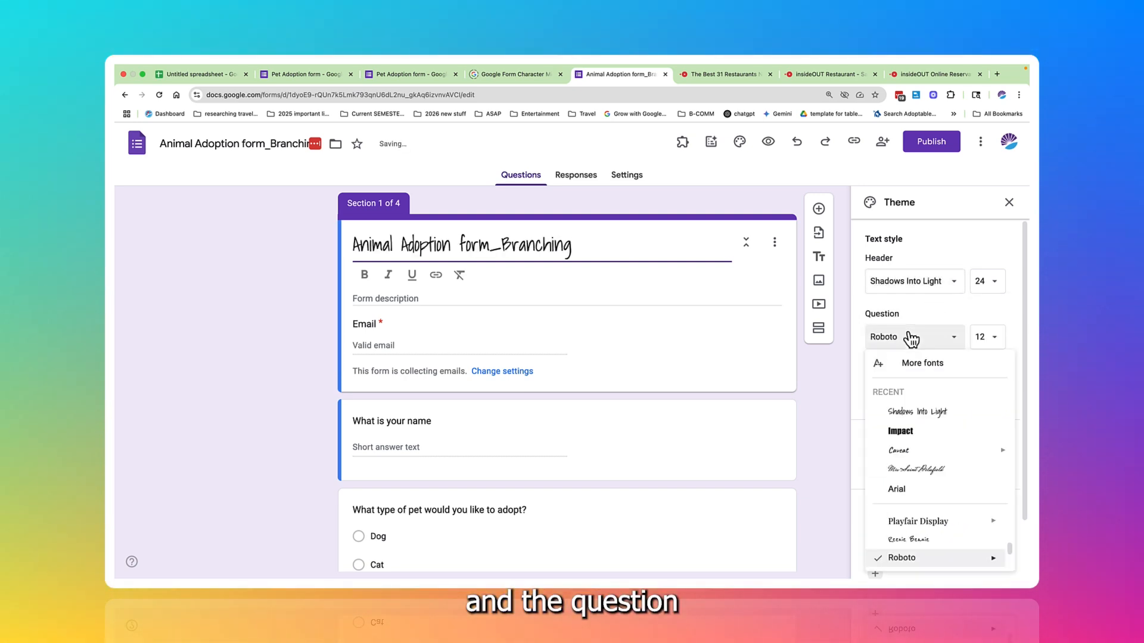
click(905, 411)
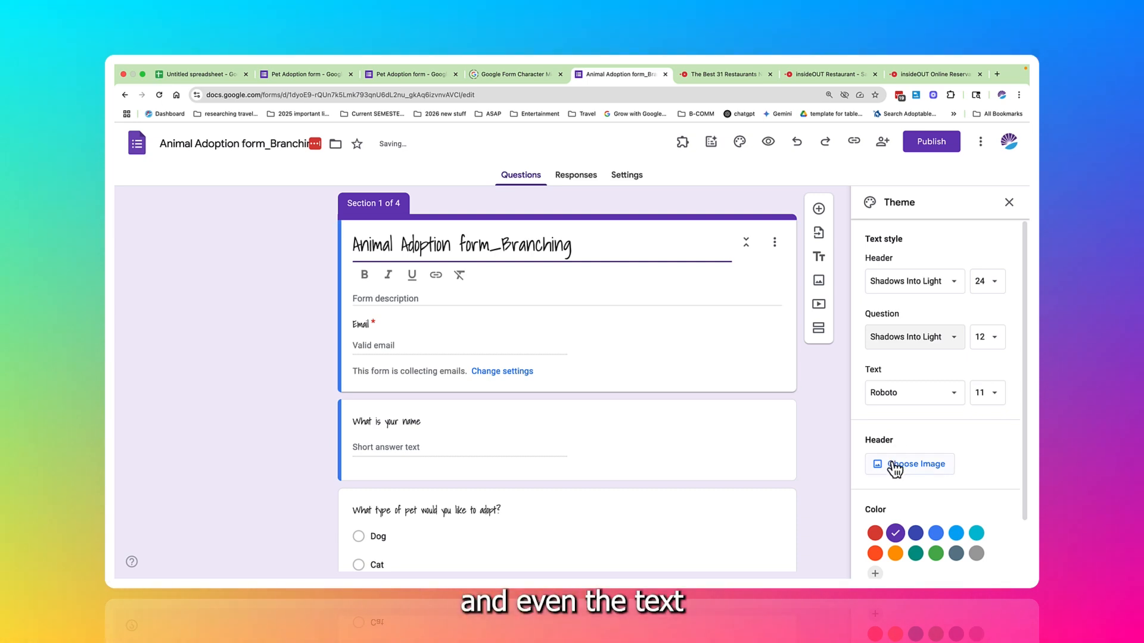
click(909, 396)
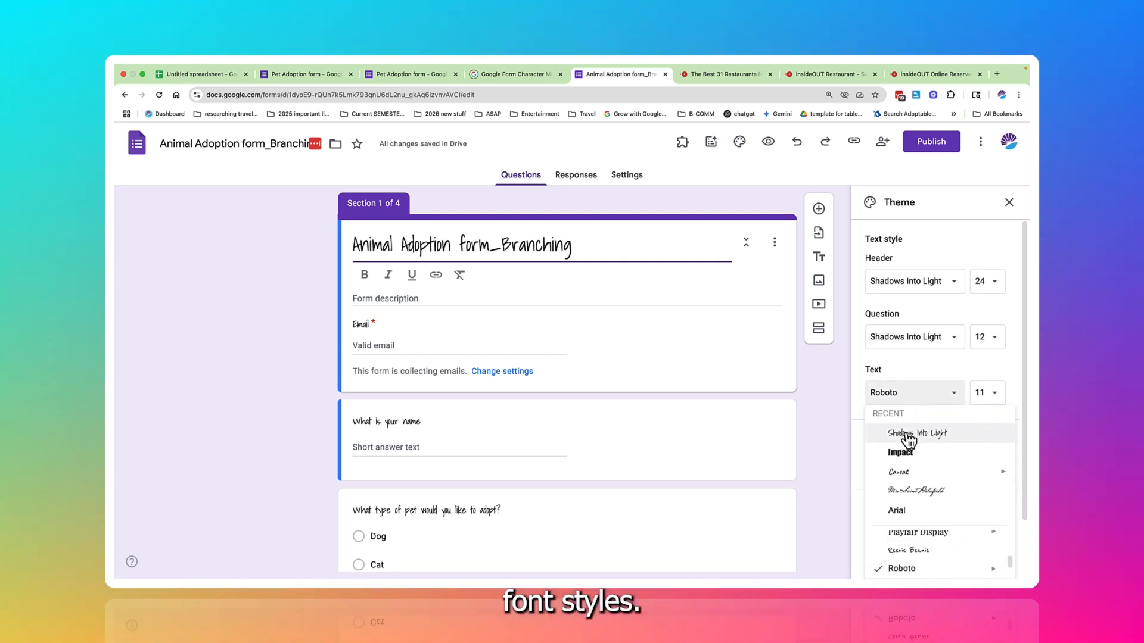
click(907, 432)
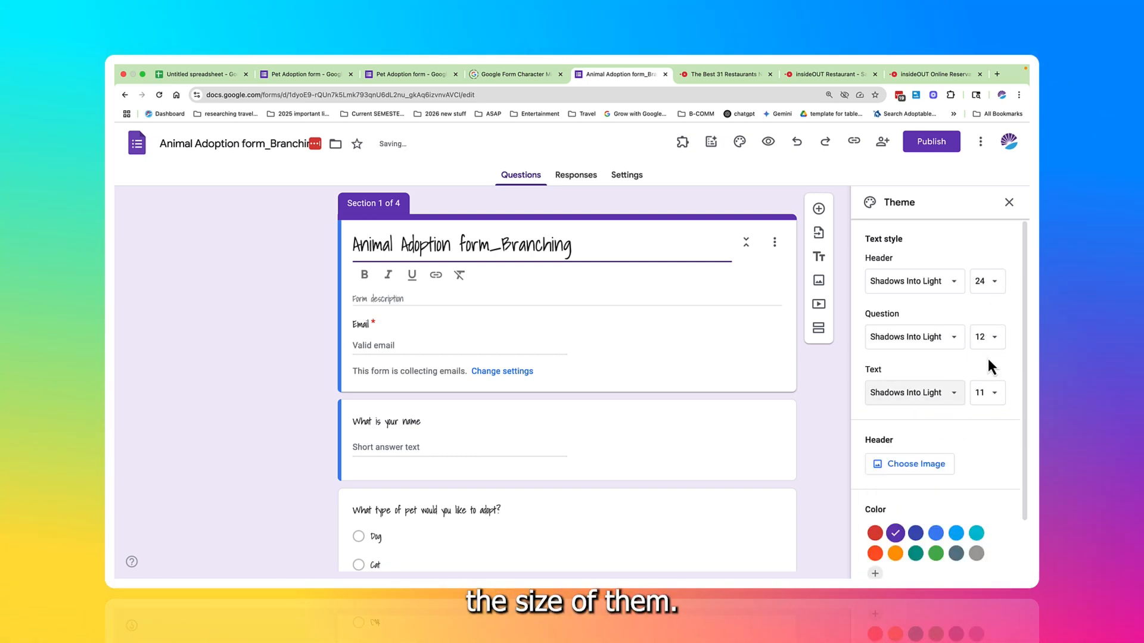
Step: Set the theme color to blue and insert the multicolored-dots header image from the Other theme category
scroll(980, 380, down, 2)
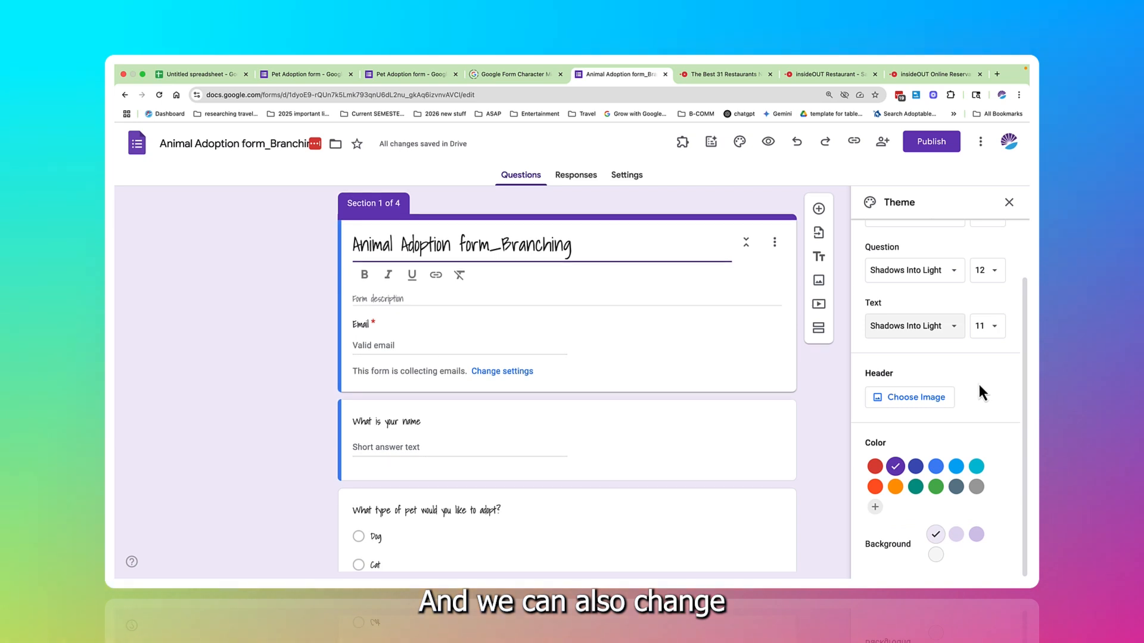
click(936, 468)
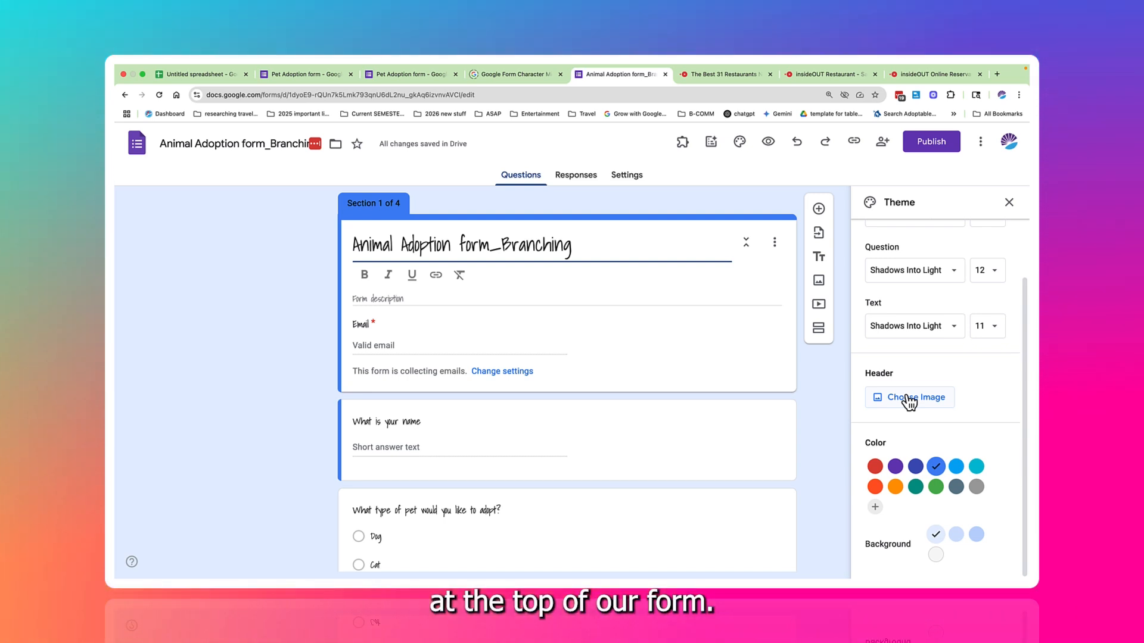
click(905, 395)
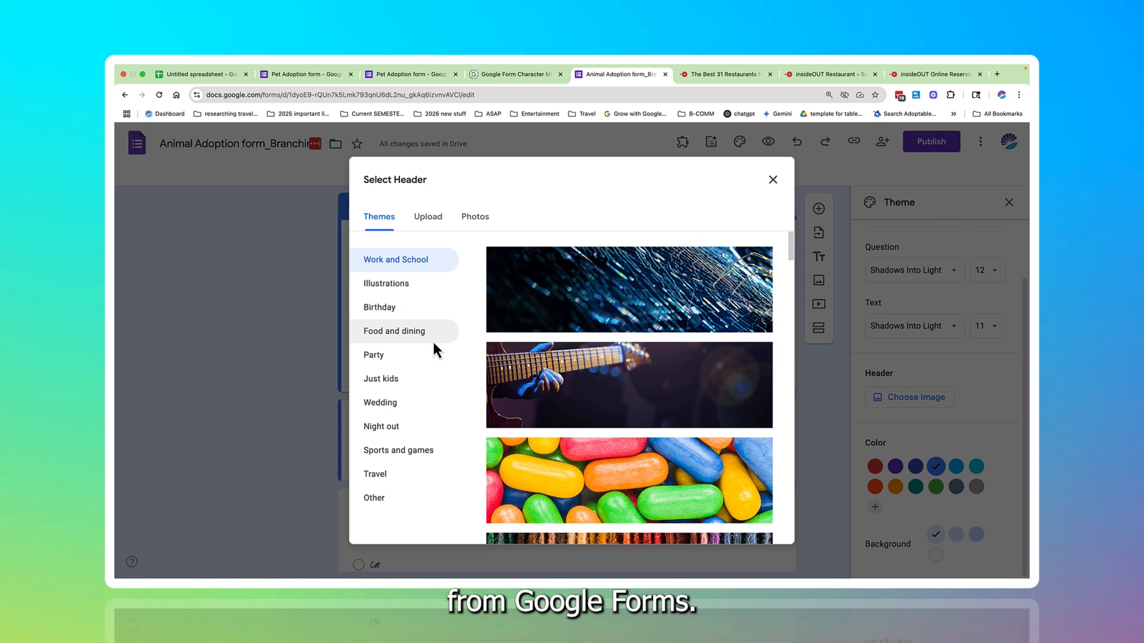
click(414, 356)
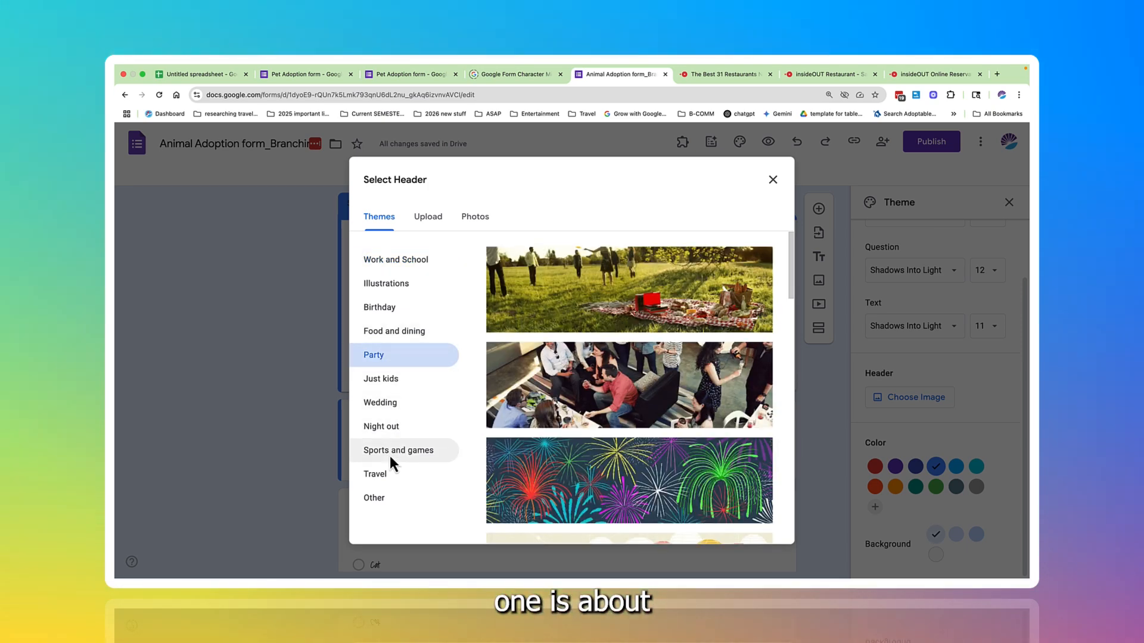
click(379, 500)
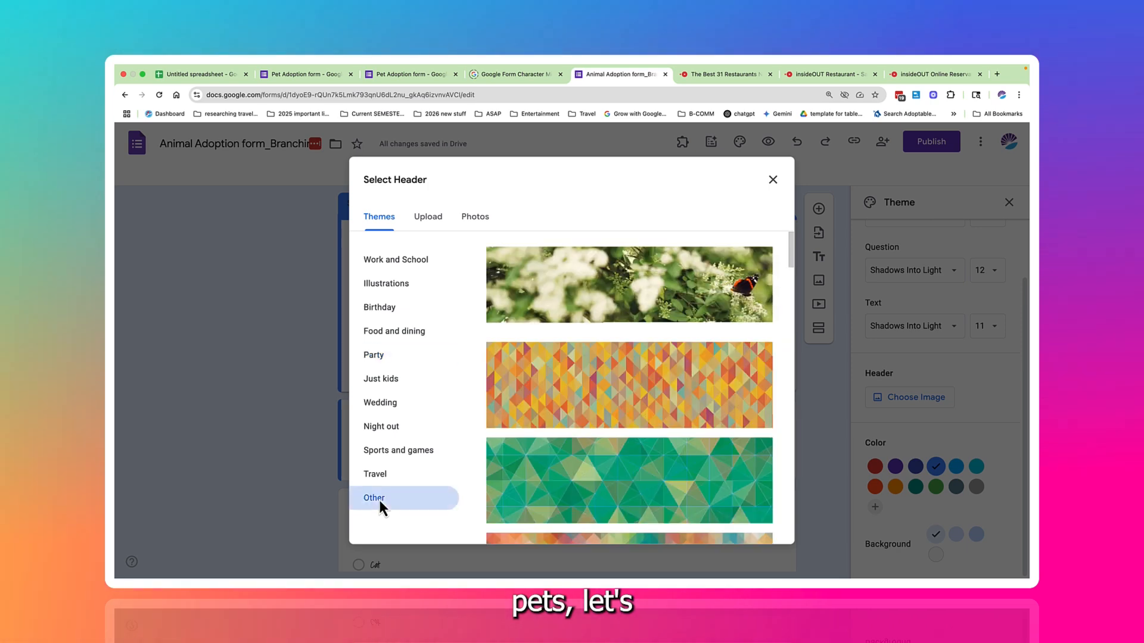
scroll(564, 441, down, 10)
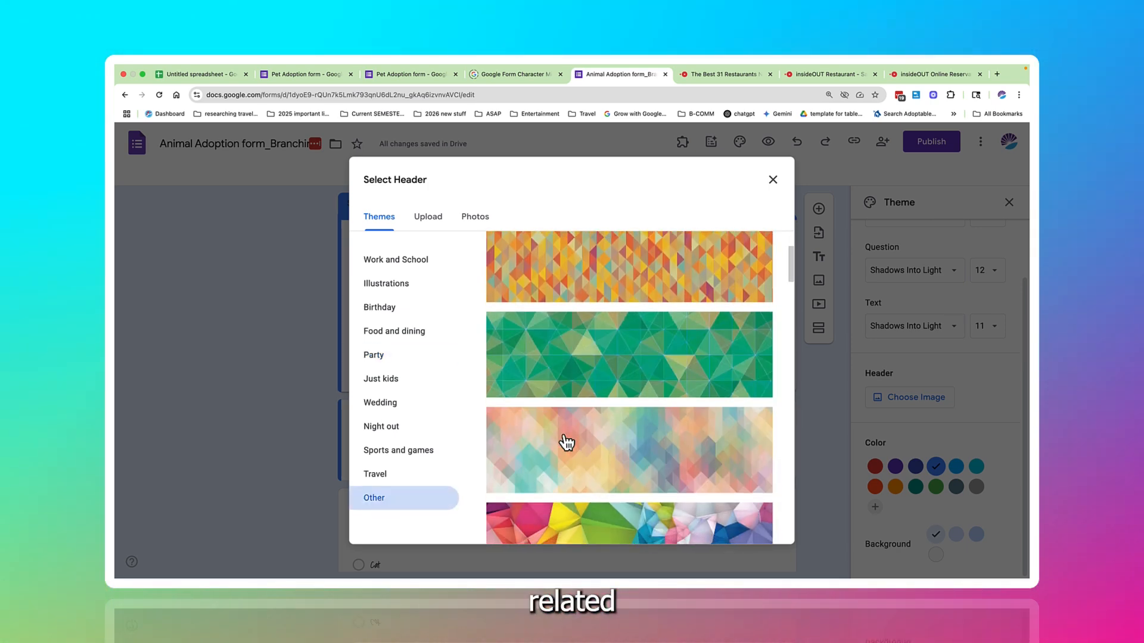
scroll(566, 442, down, 10)
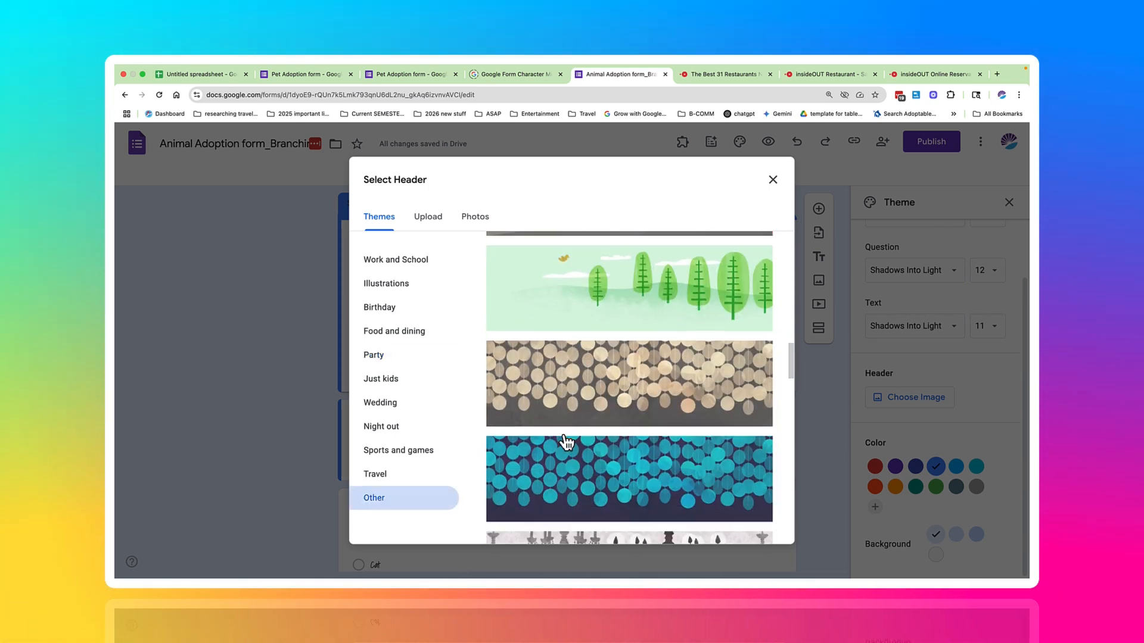
scroll(567, 442, down, 10)
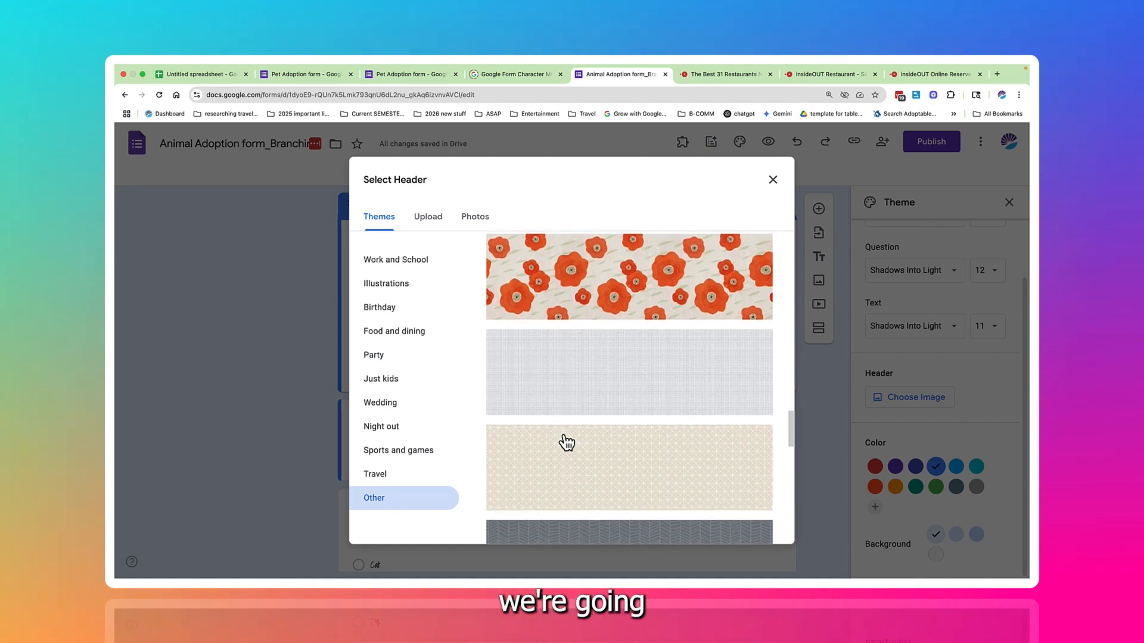
scroll(566, 442, down, 10)
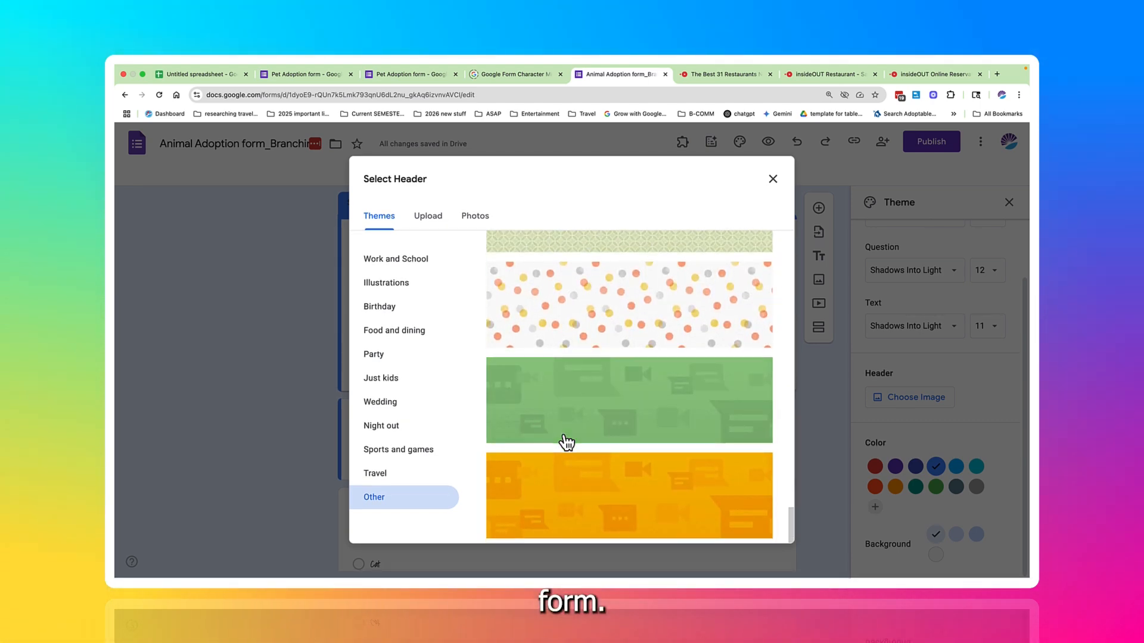
click(555, 295)
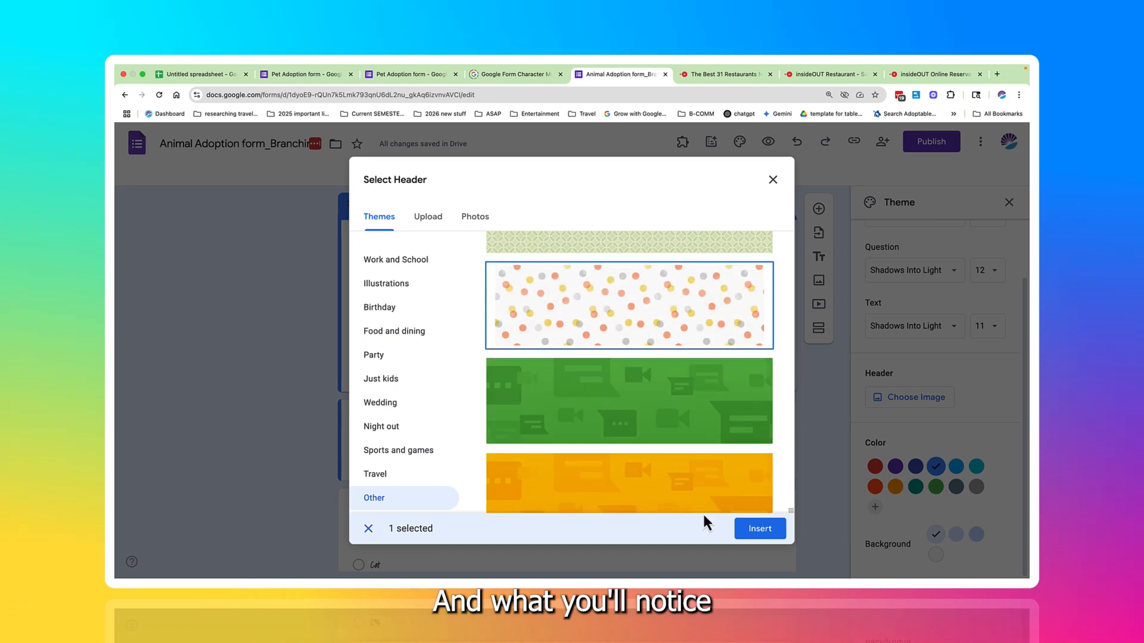
click(754, 528)
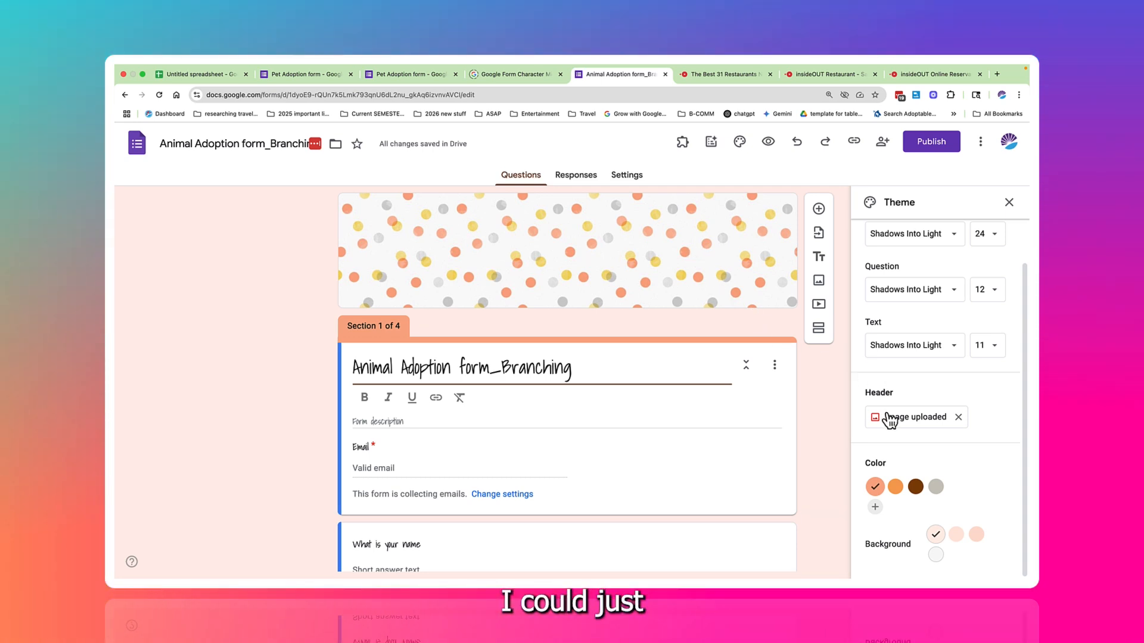
Step: Replace the header image with the kitten picture from Photos, shifting the crop area upward to frame its face
click(887, 418)
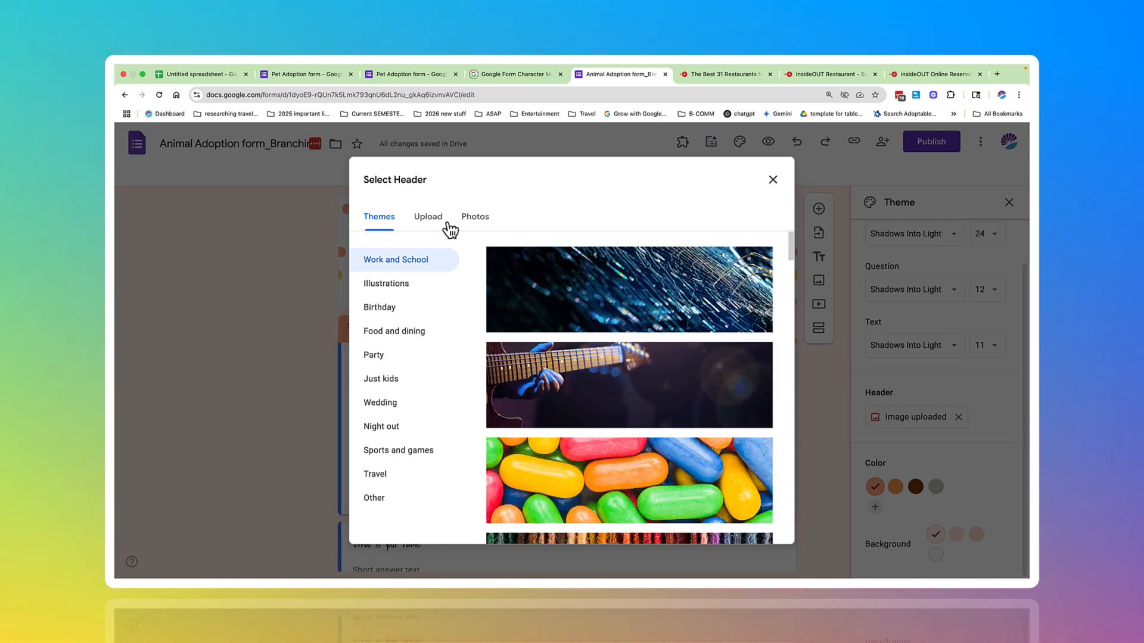
click(439, 224)
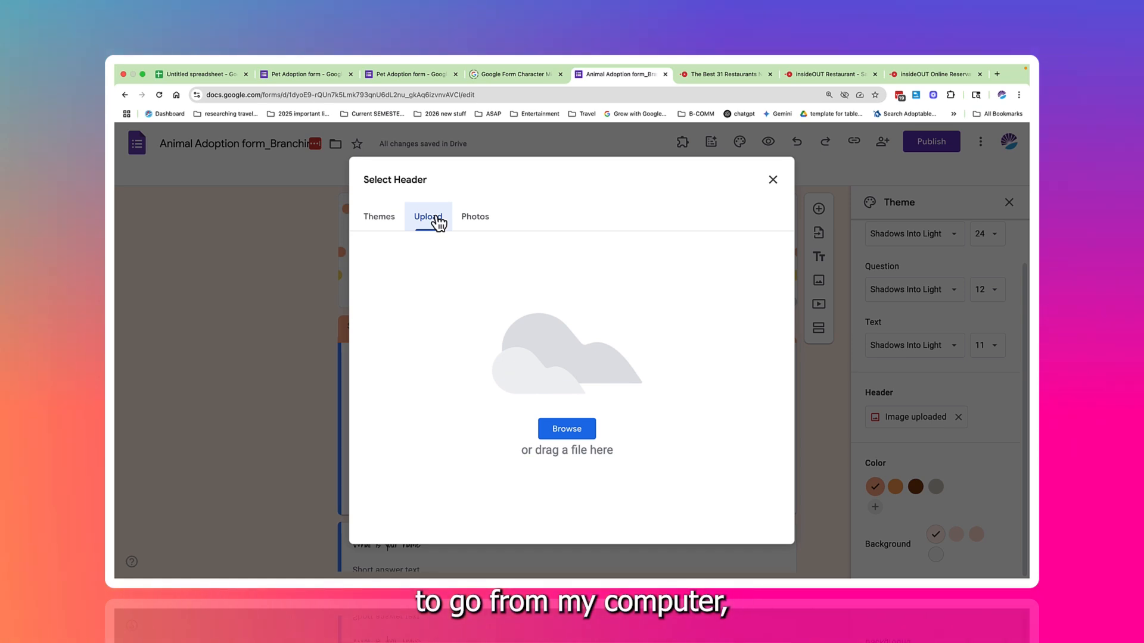
click(472, 223)
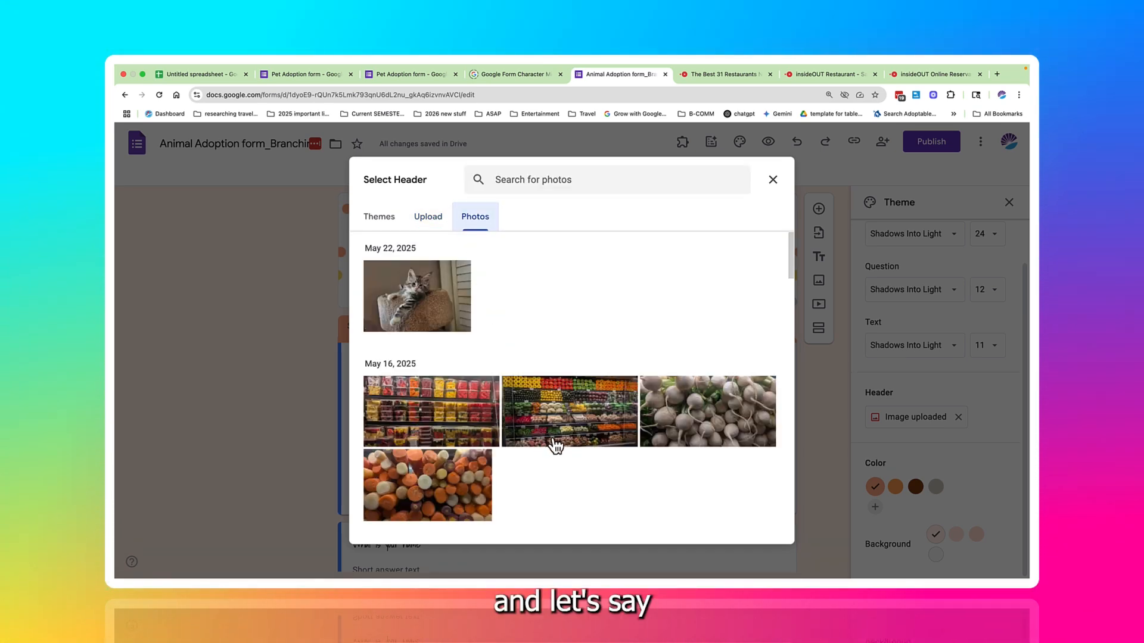
scroll(549, 409, down, 2)
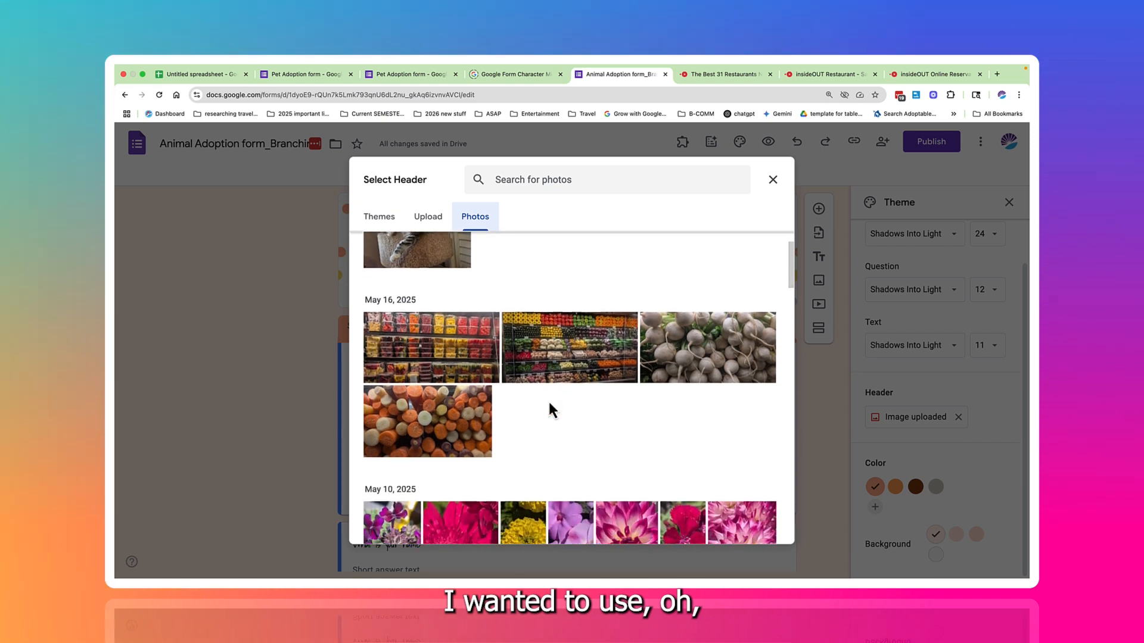
scroll(549, 409, up, 2)
click(426, 321)
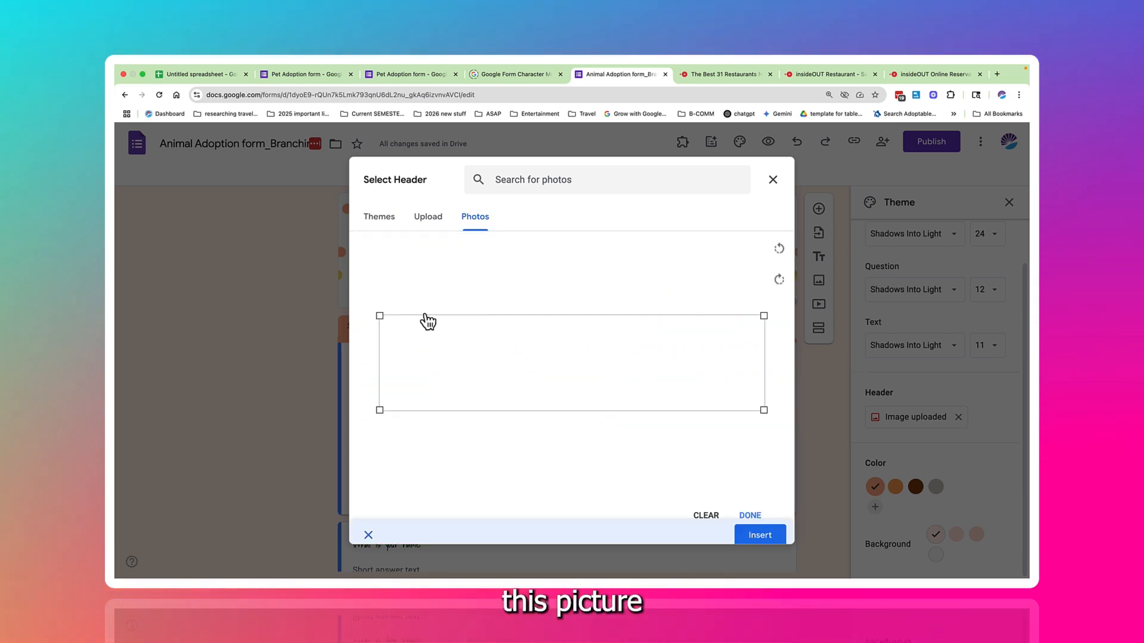
drag(556, 370, 556, 340)
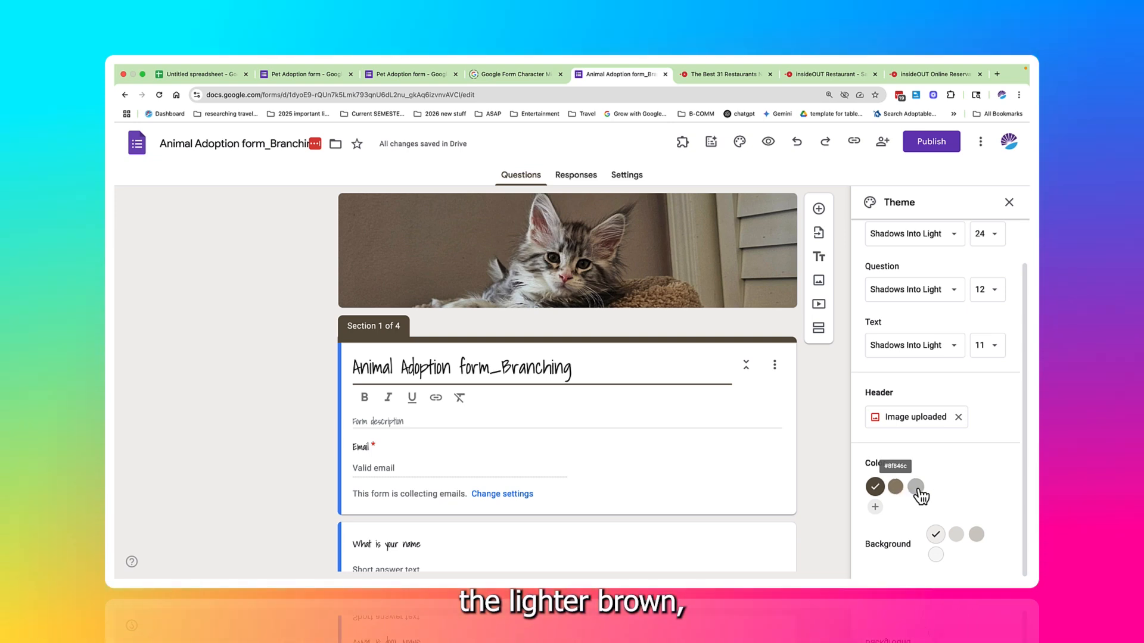
click(879, 505)
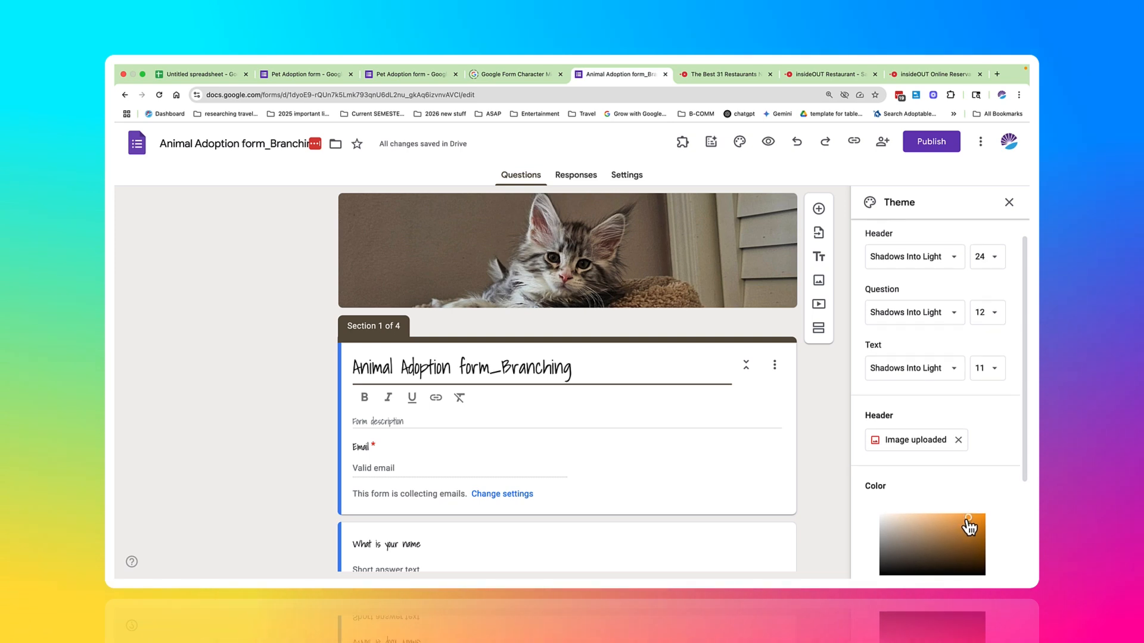
scroll(968, 527, down, 3)
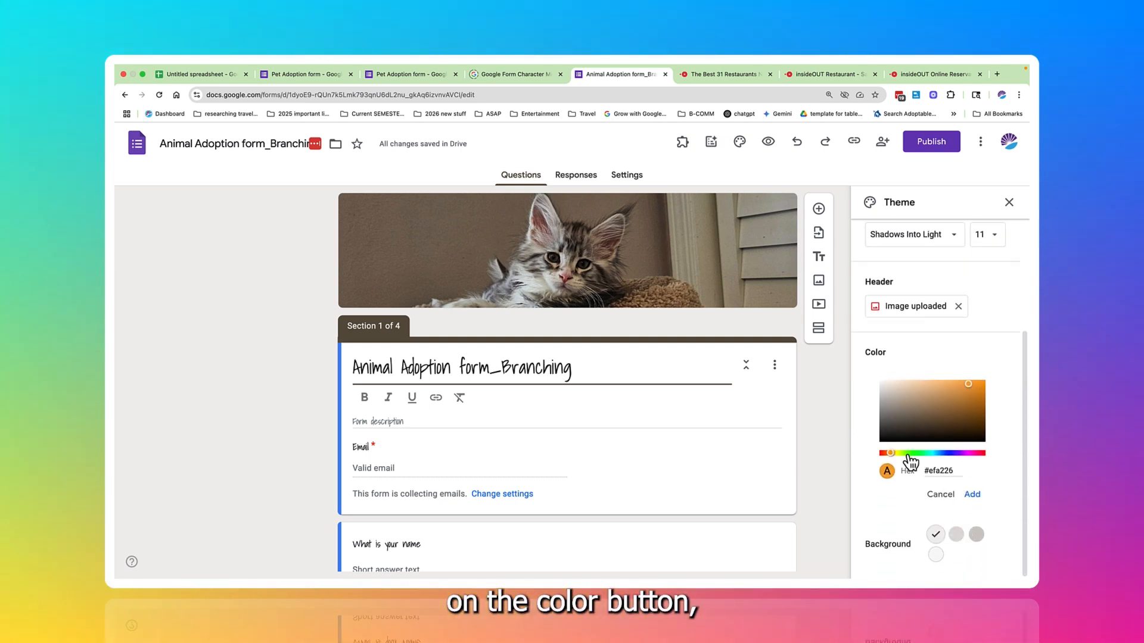
click(930, 454)
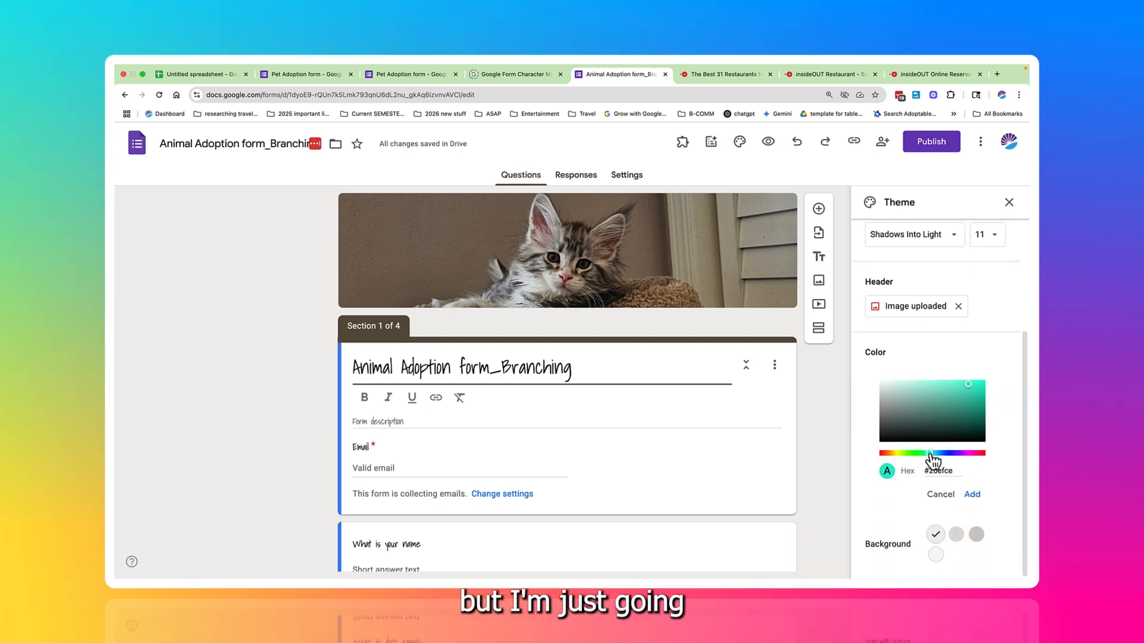
click(953, 496)
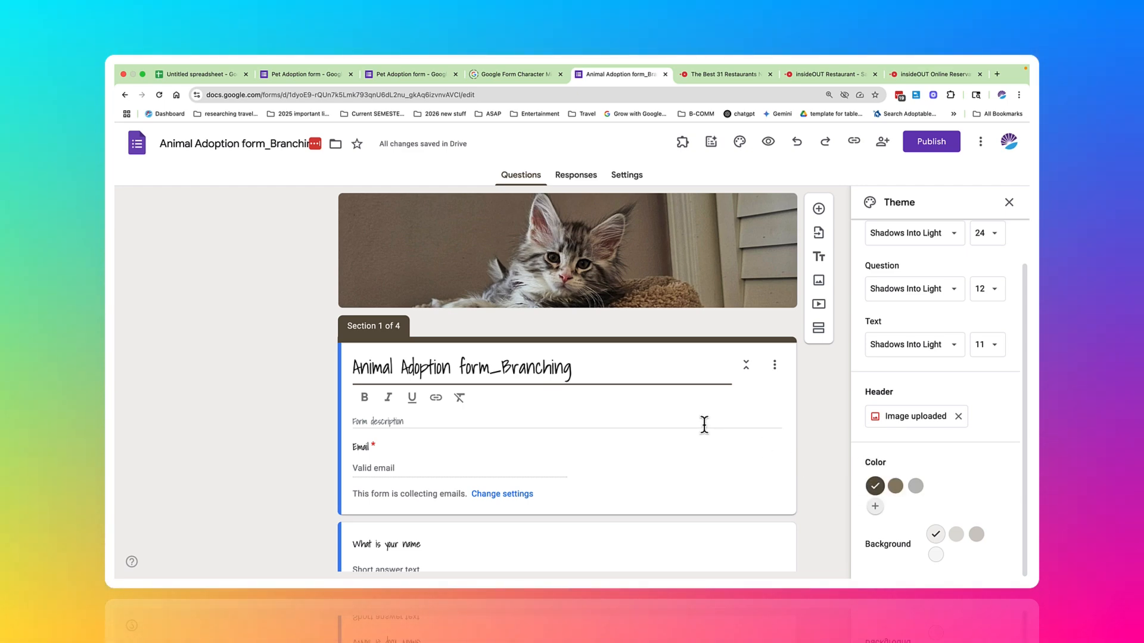
Step: Check the copy prompt for the unpublished form's responder link and dismiss it
scroll(832, 470, down, 1)
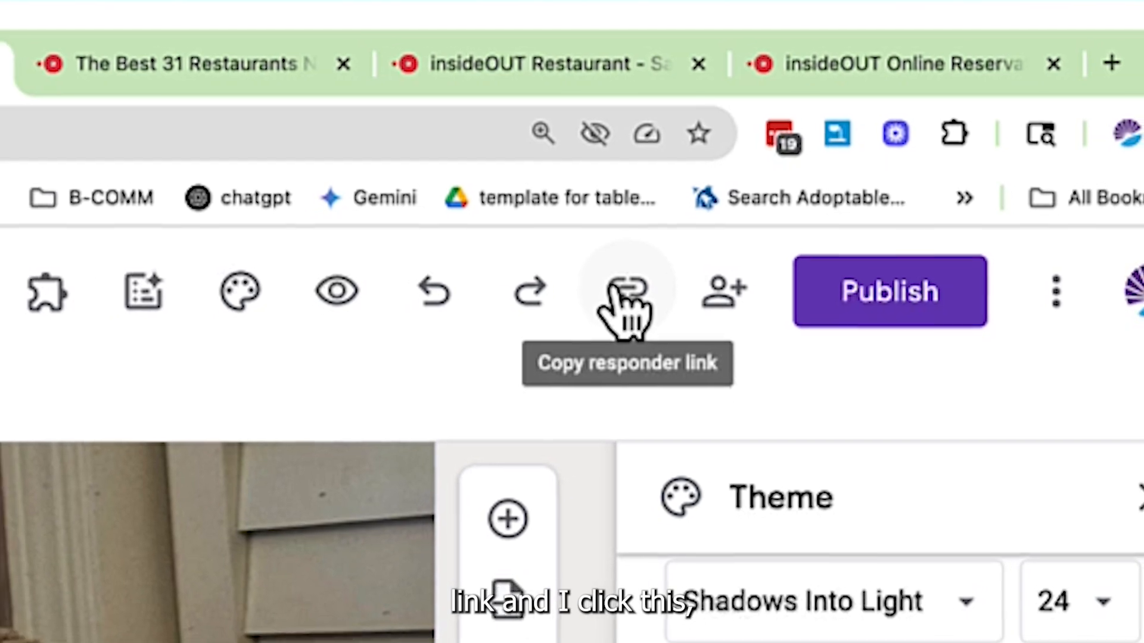
click(636, 276)
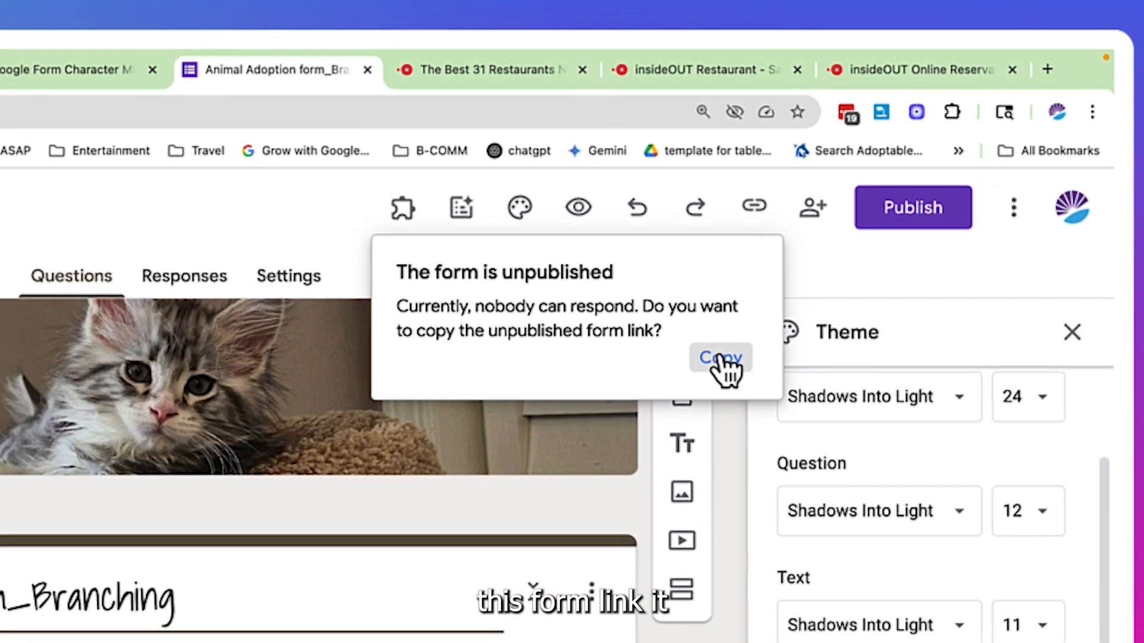
click(652, 441)
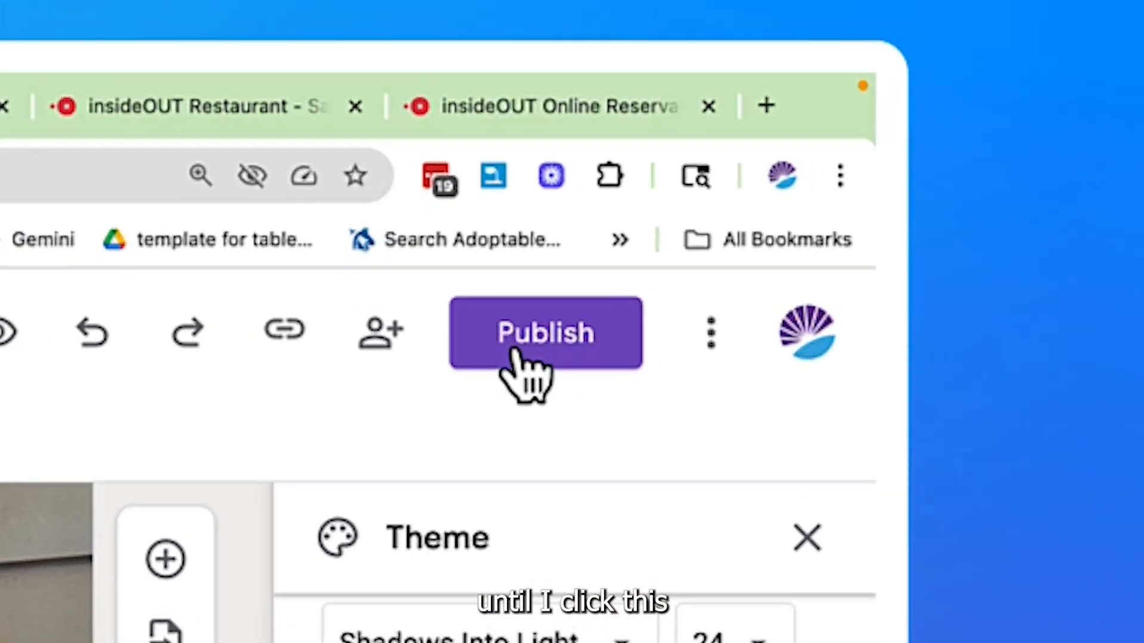
Step: Publish the form so that anyone with the link can respond
click(513, 353)
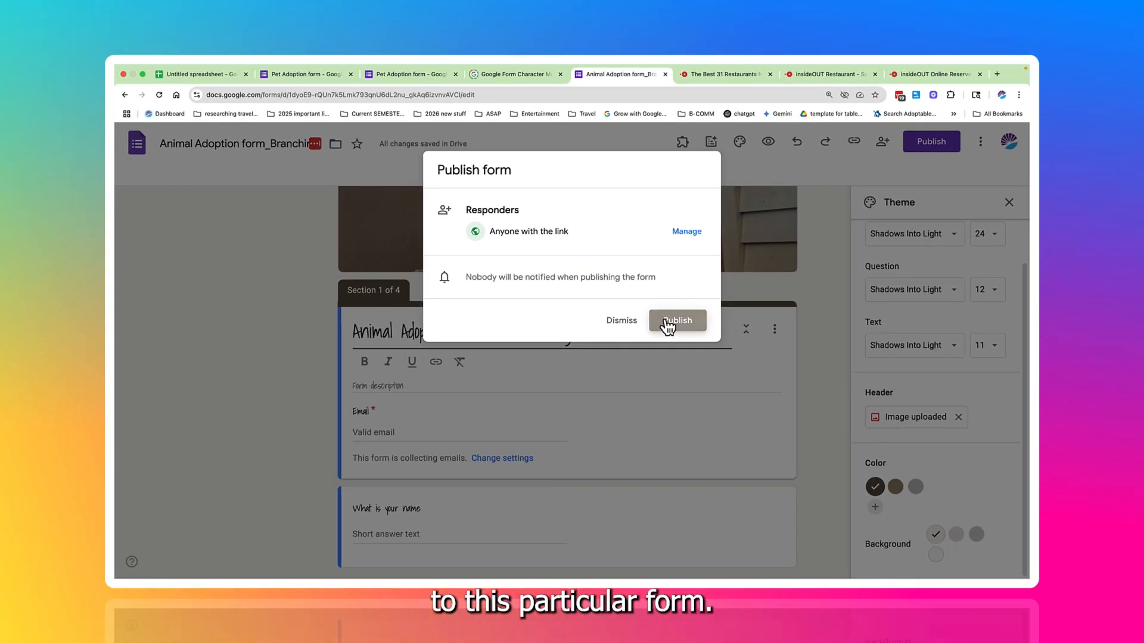
click(666, 322)
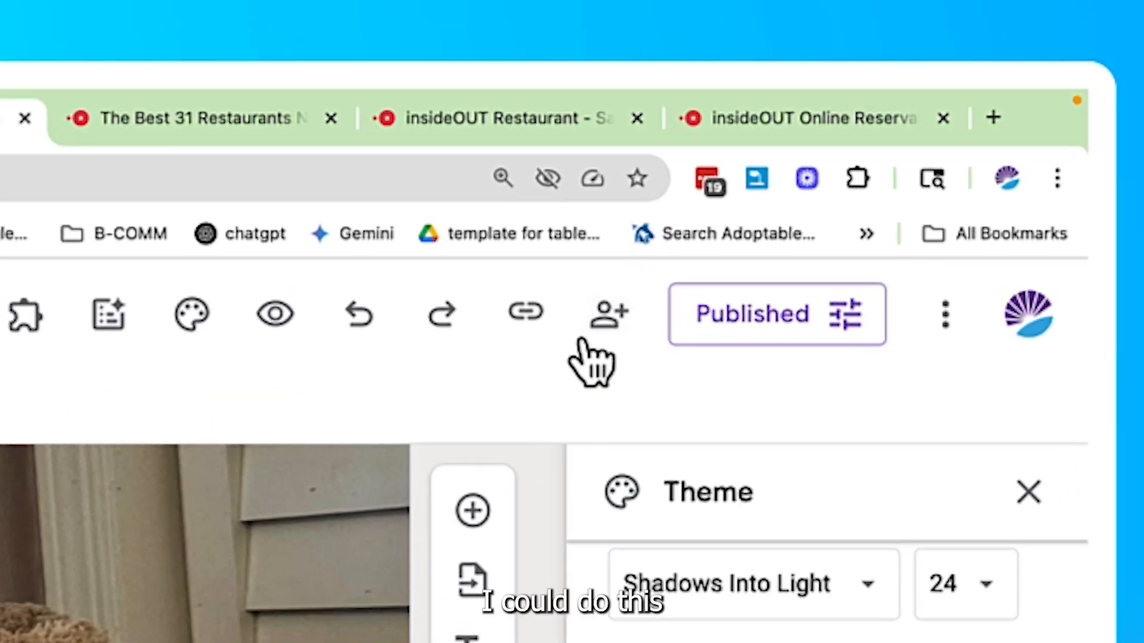
Step: Open the form's sharing settings and set the responder view to Restricted
click(596, 332)
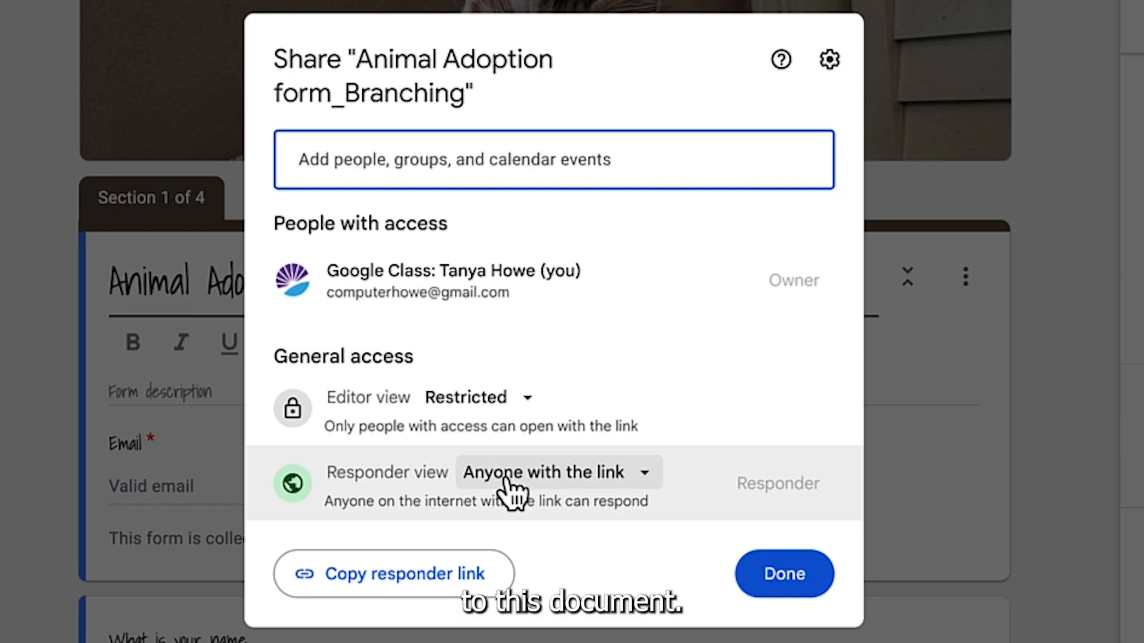
click(504, 478)
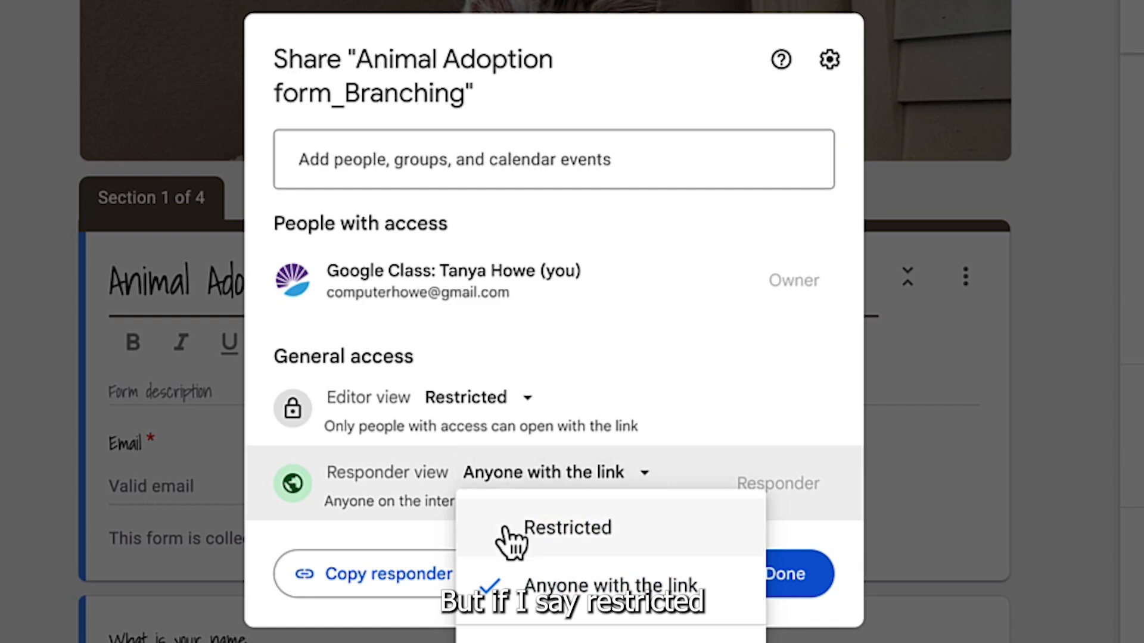
click(501, 549)
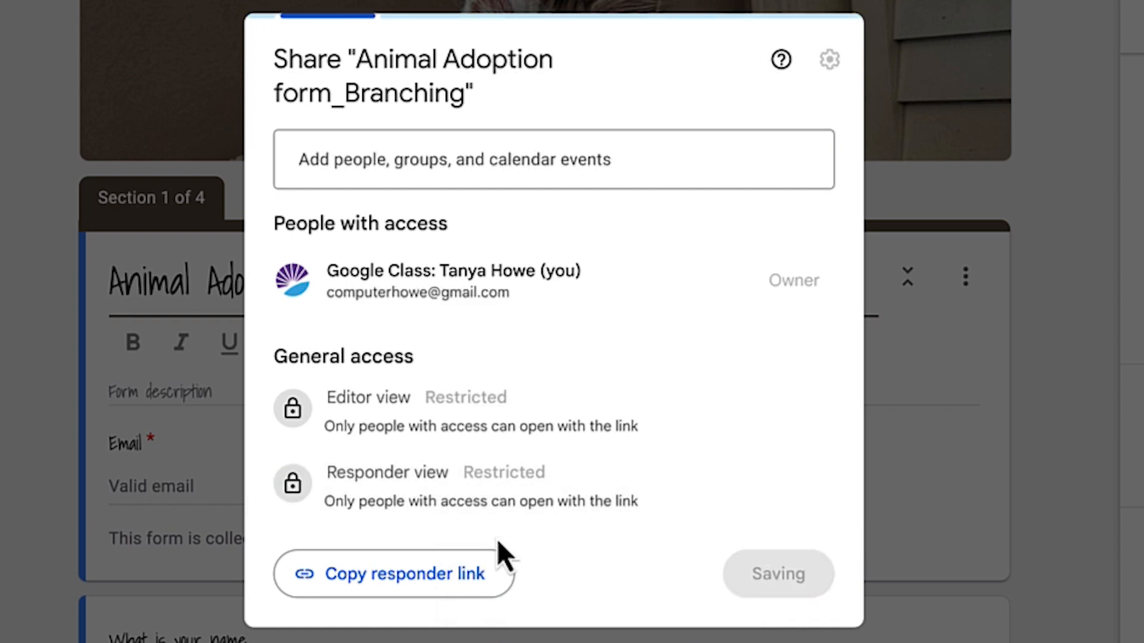
Step: Add a suggested contact's e-mail as a responder to the restricted form, then back out without sending the invitation
click(421, 160)
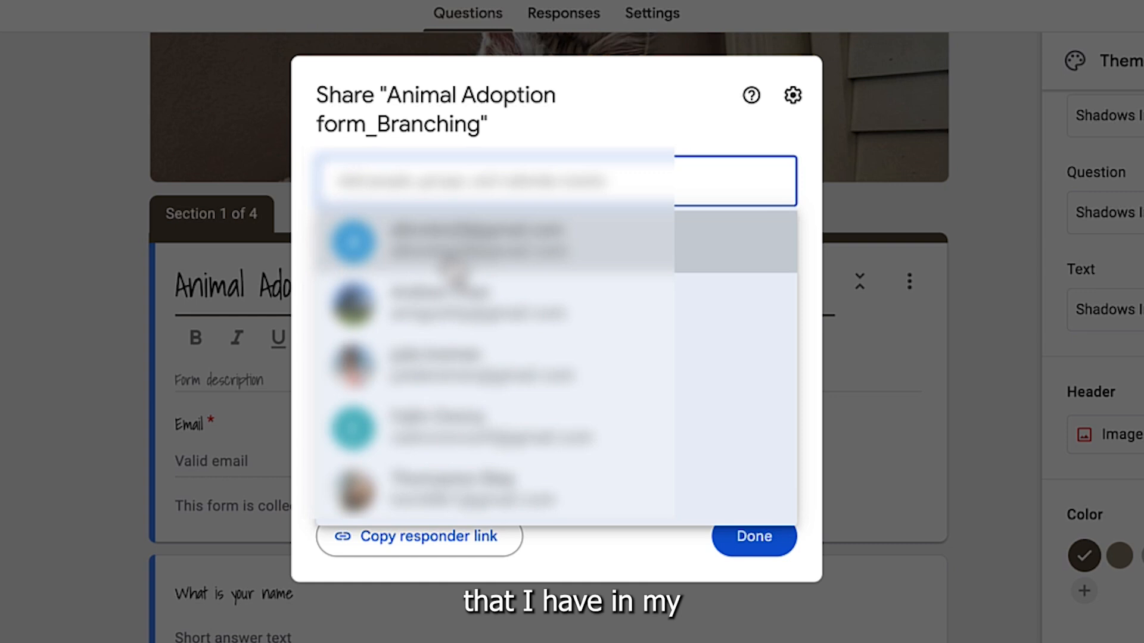
click(452, 262)
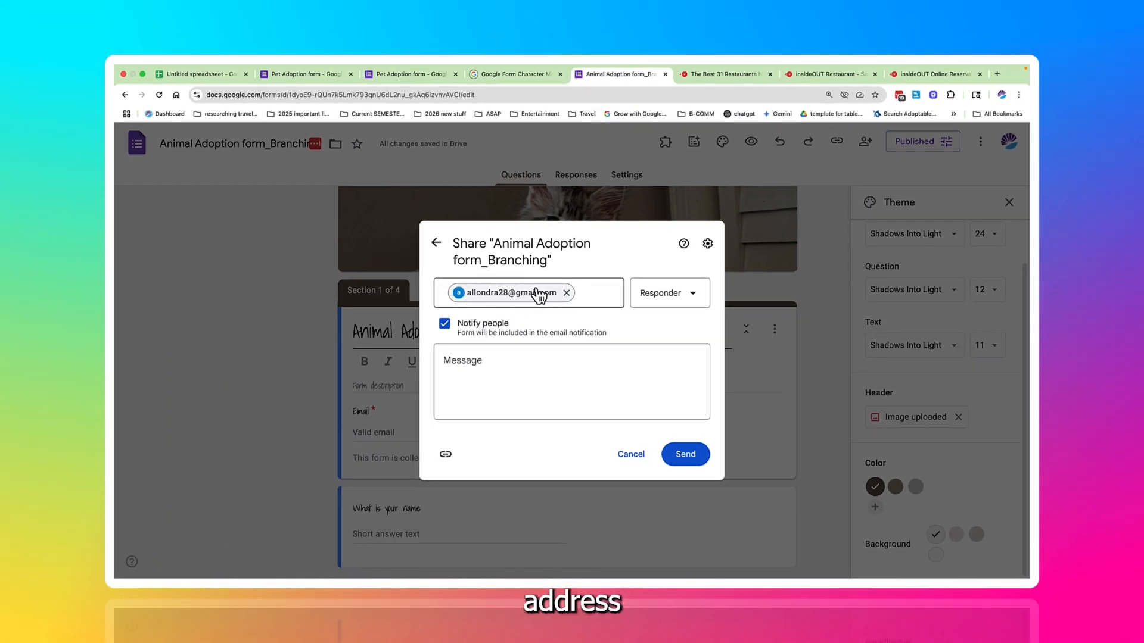
mouse_move(526, 293)
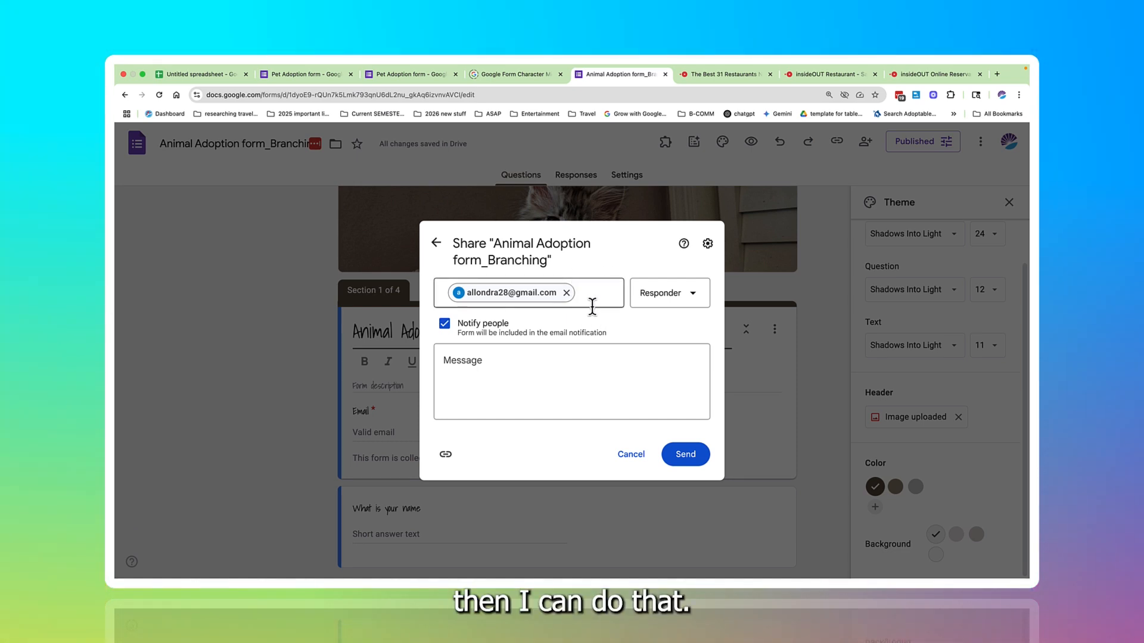
click(437, 245)
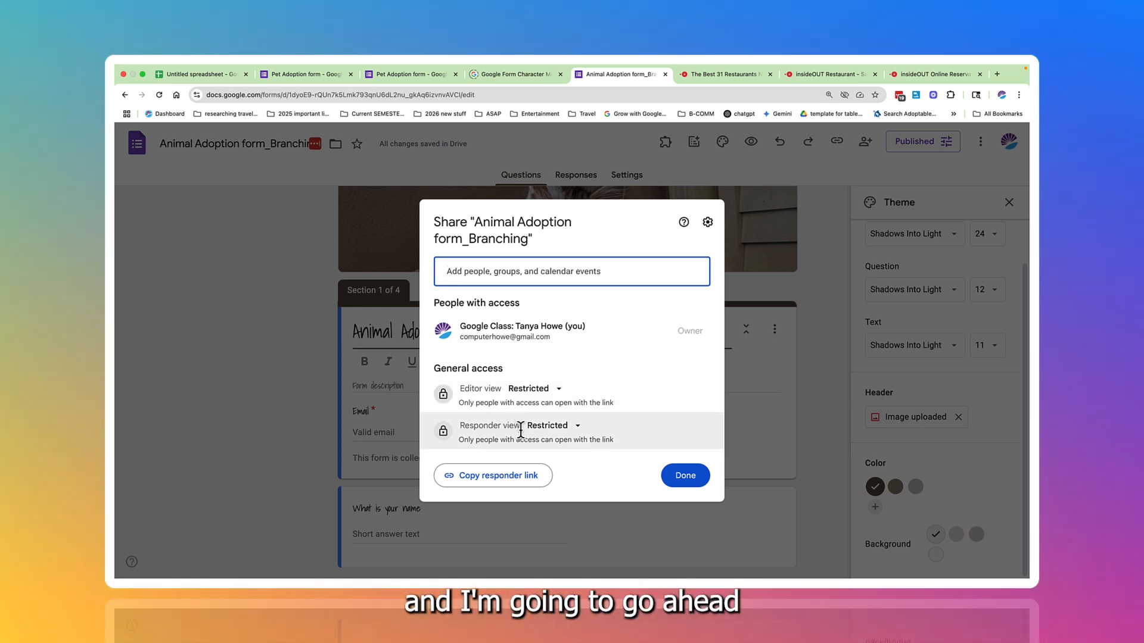
Step: Set the responder view to Anyone with the link and finish the sharing settings
click(546, 426)
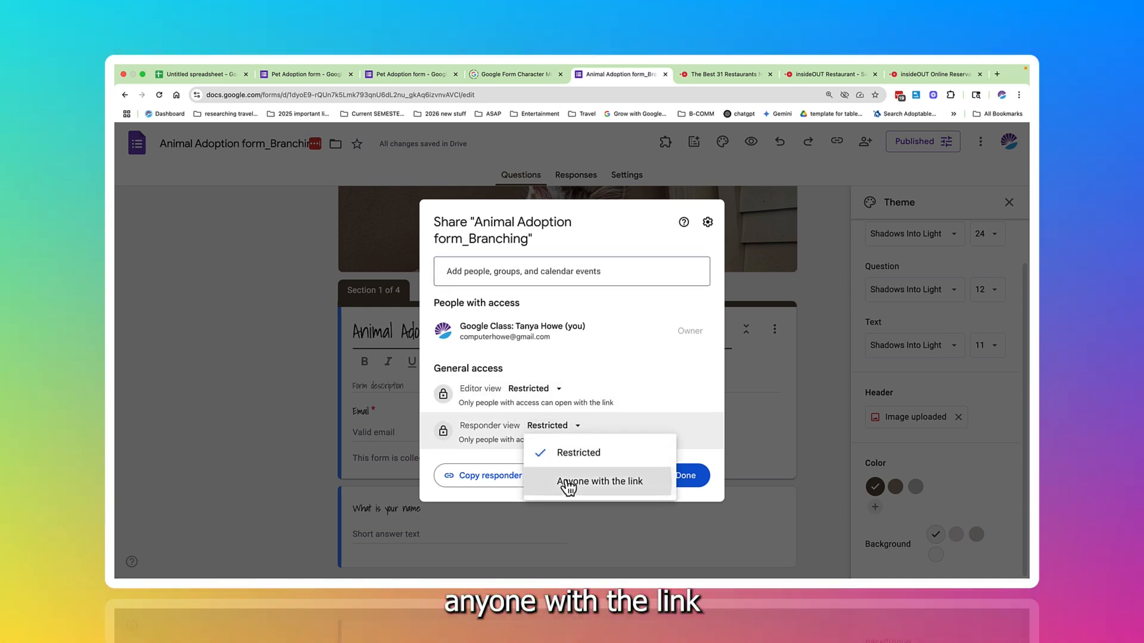
click(564, 480)
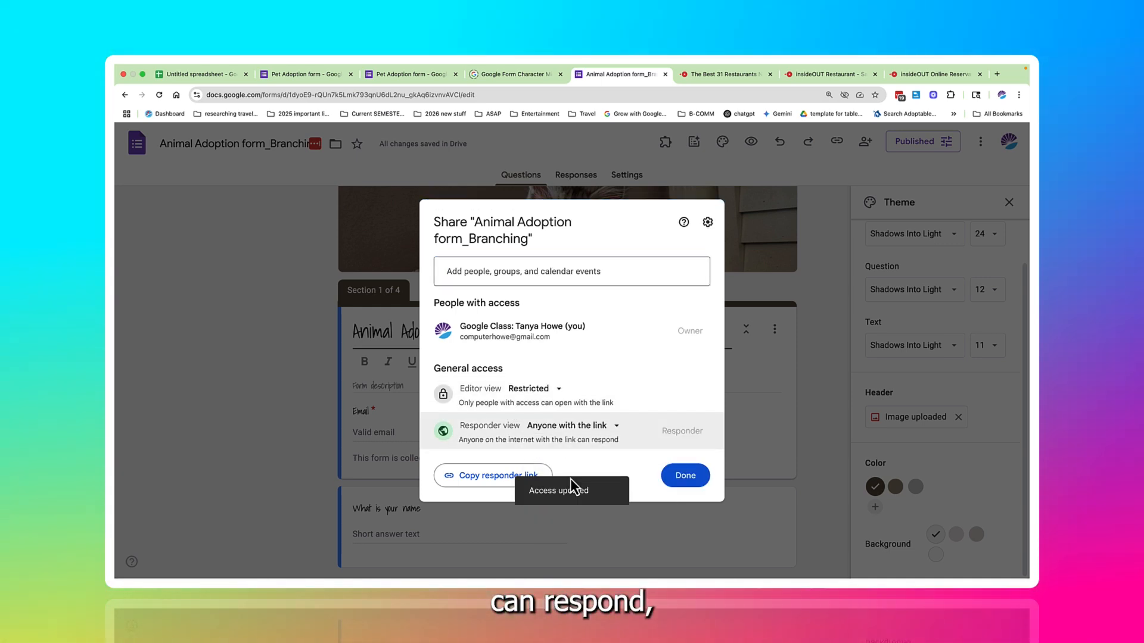
click(679, 477)
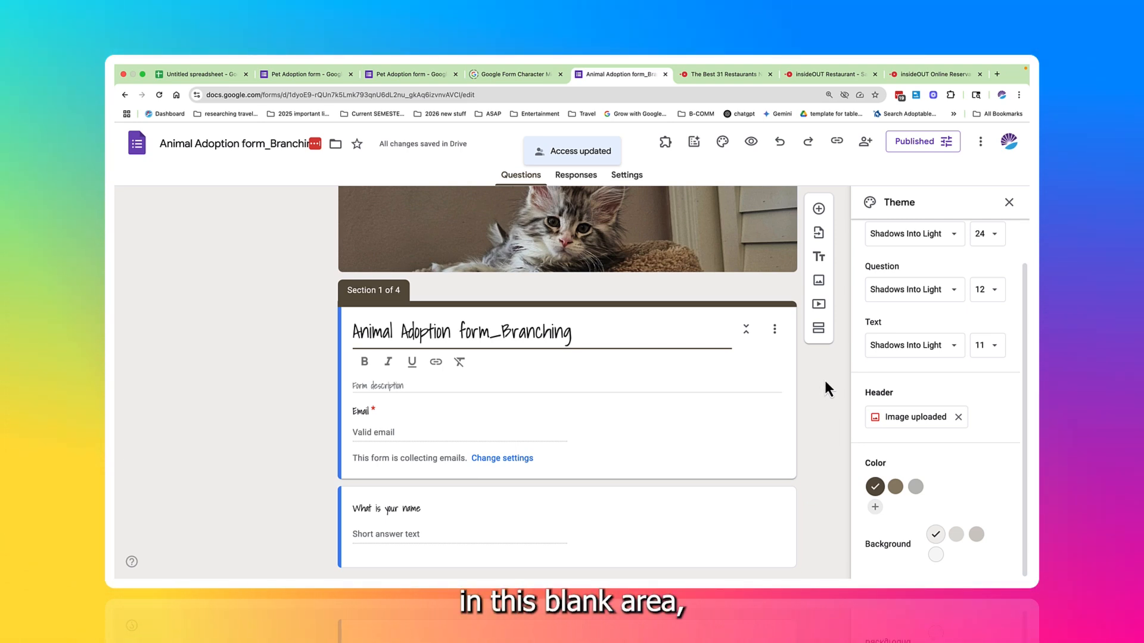
Step: Create a QR code for the form page, view it and close it
right_click(820, 387)
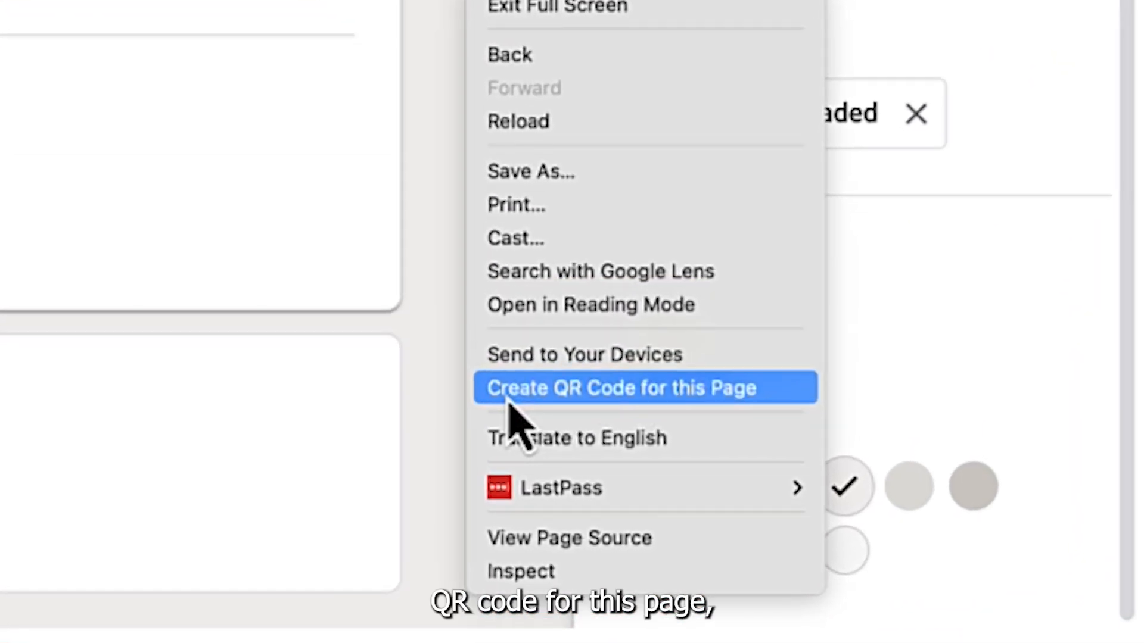
click(511, 388)
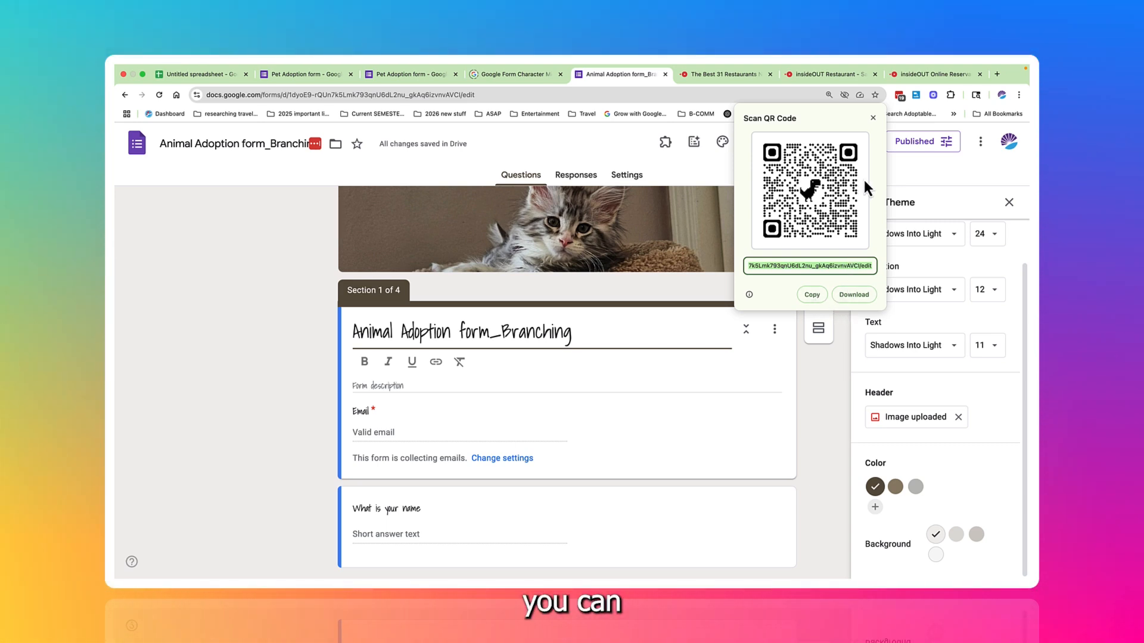
click(872, 118)
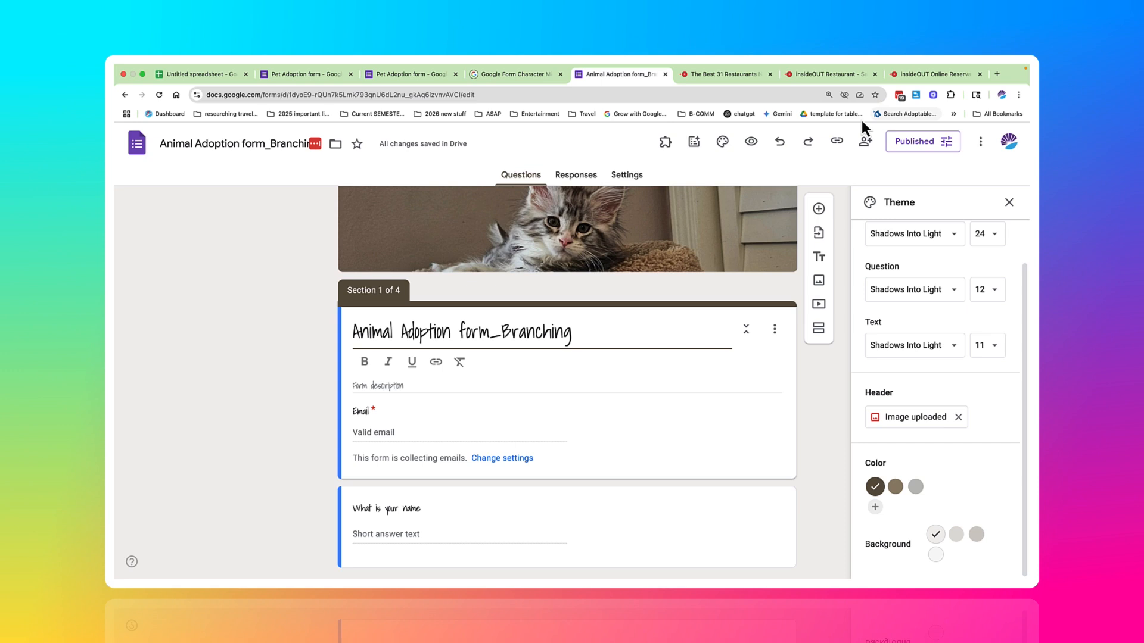
Step: Shorten the form's responder URL and copy the link
click(837, 143)
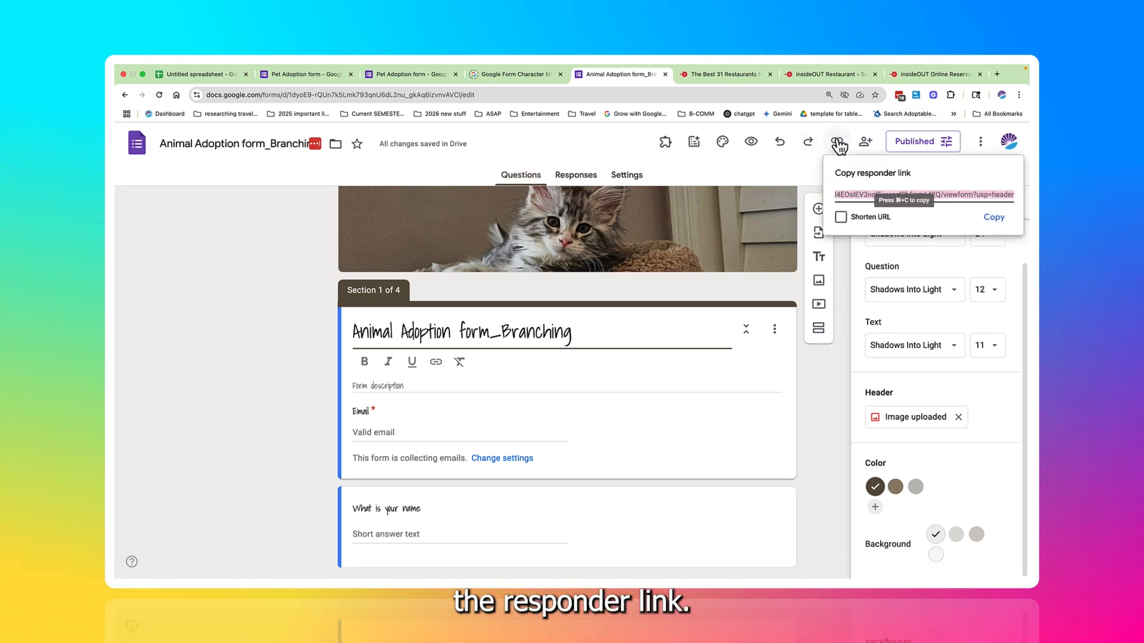
click(840, 218)
click(840, 217)
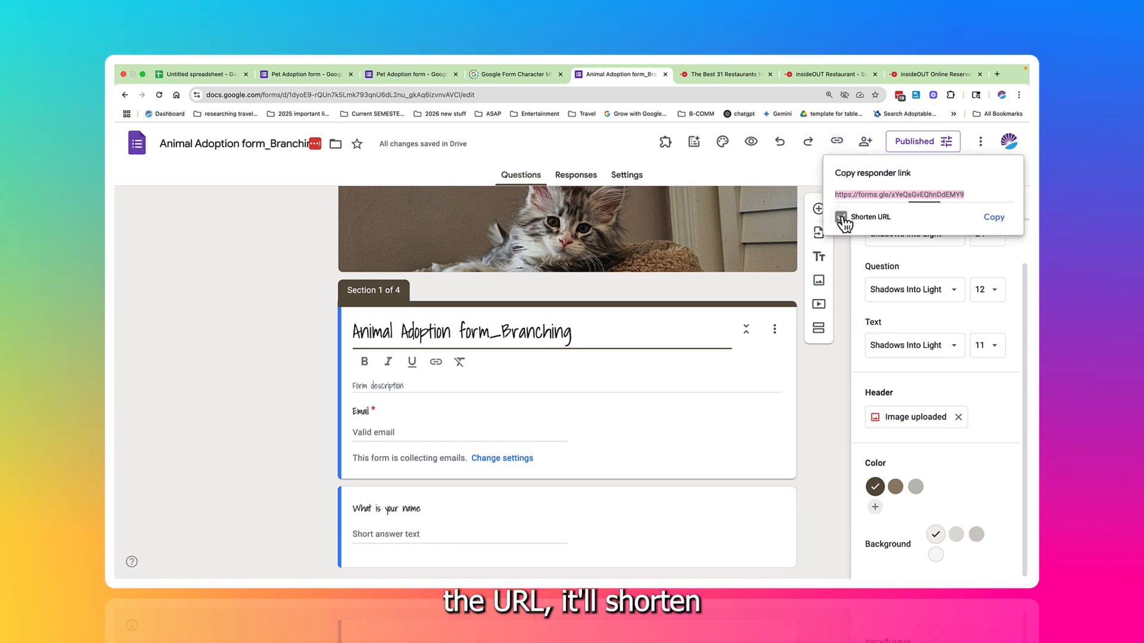
click(993, 218)
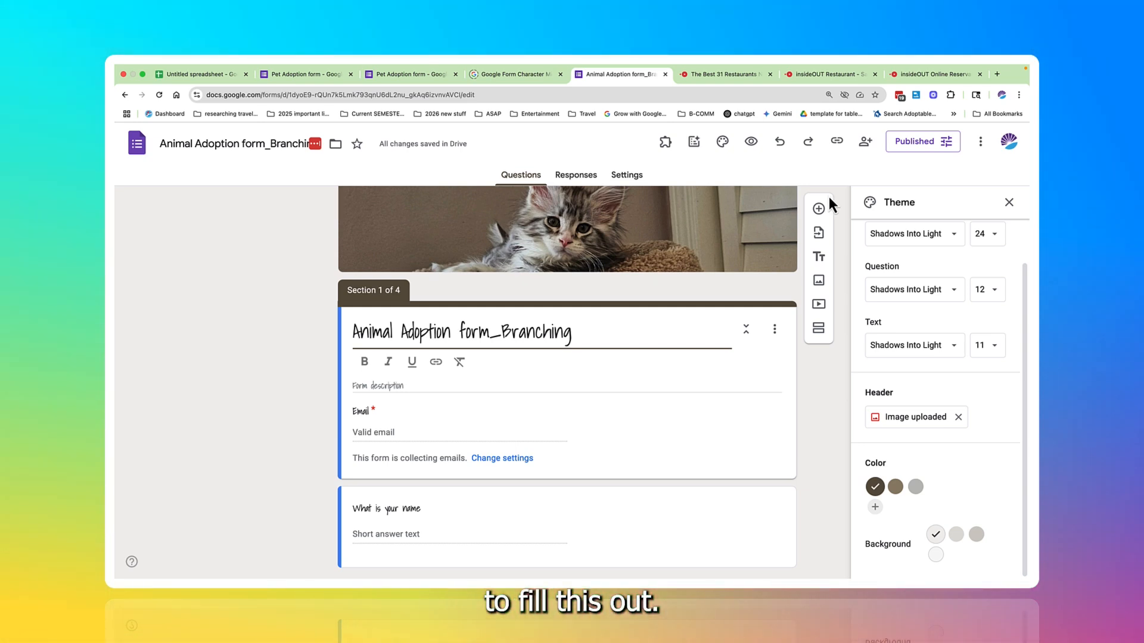
Step: Review the published options for accepting responses and responder access, and save them
click(952, 143)
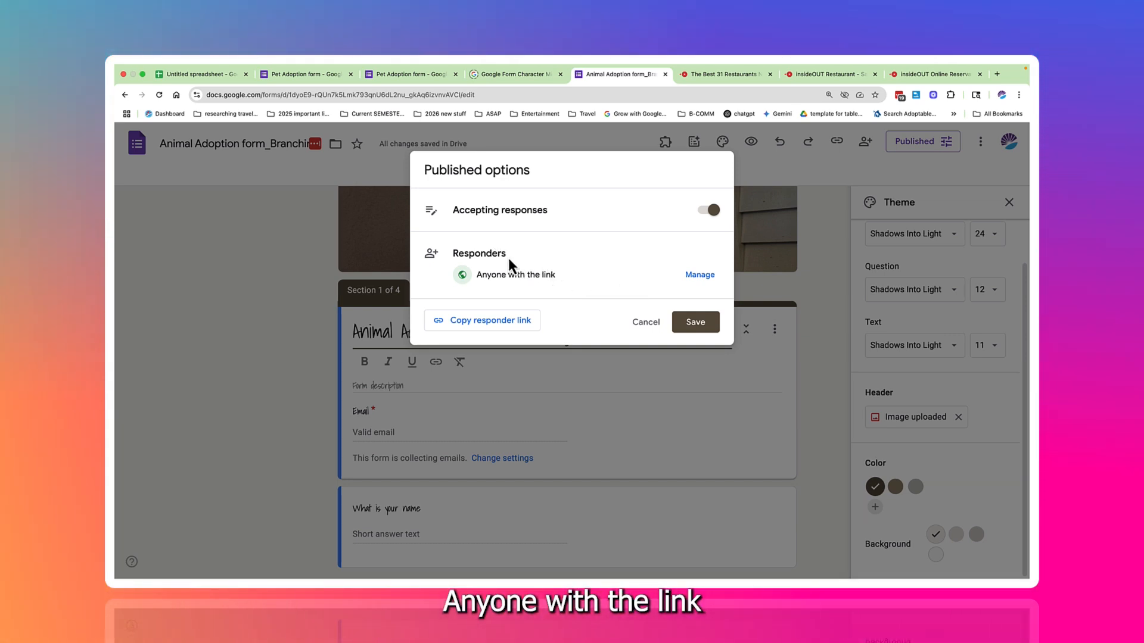
click(687, 322)
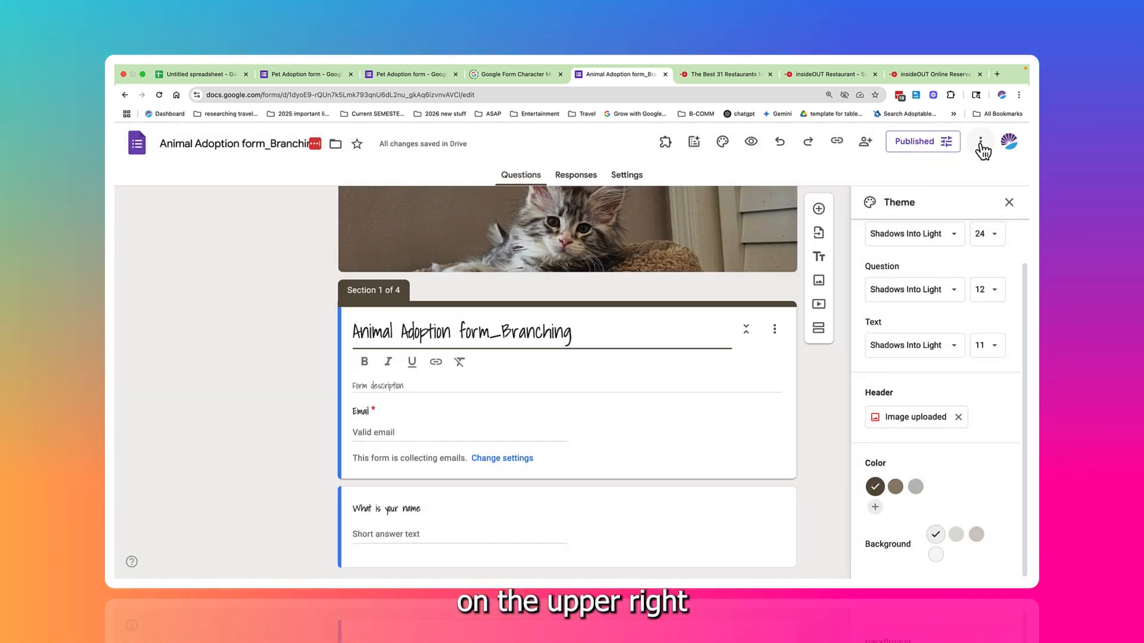
click(980, 143)
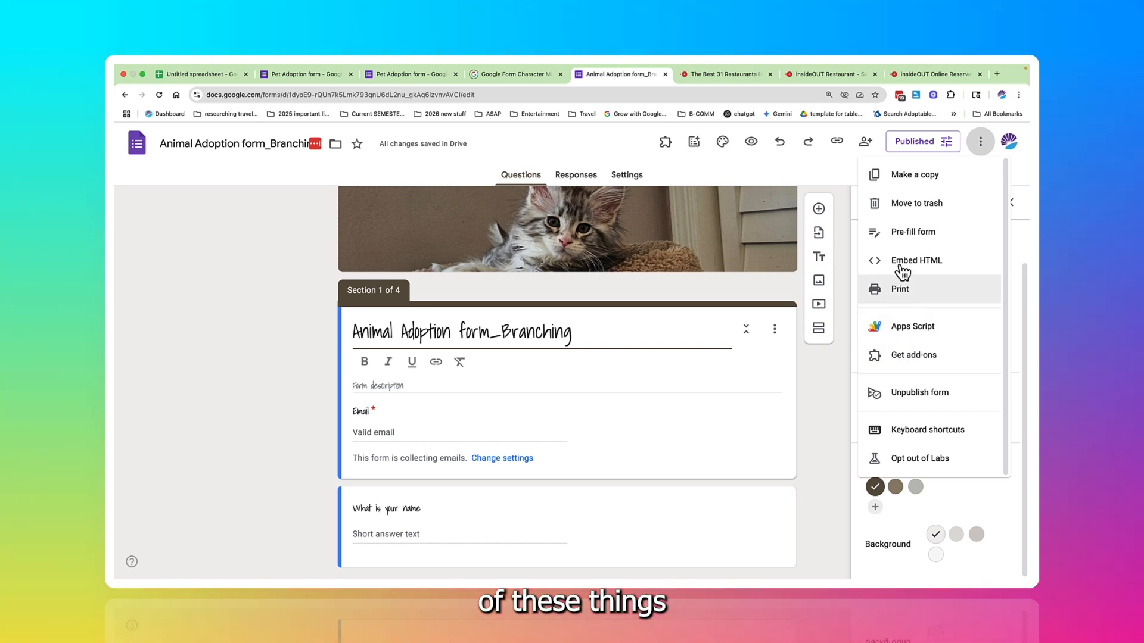
click(824, 159)
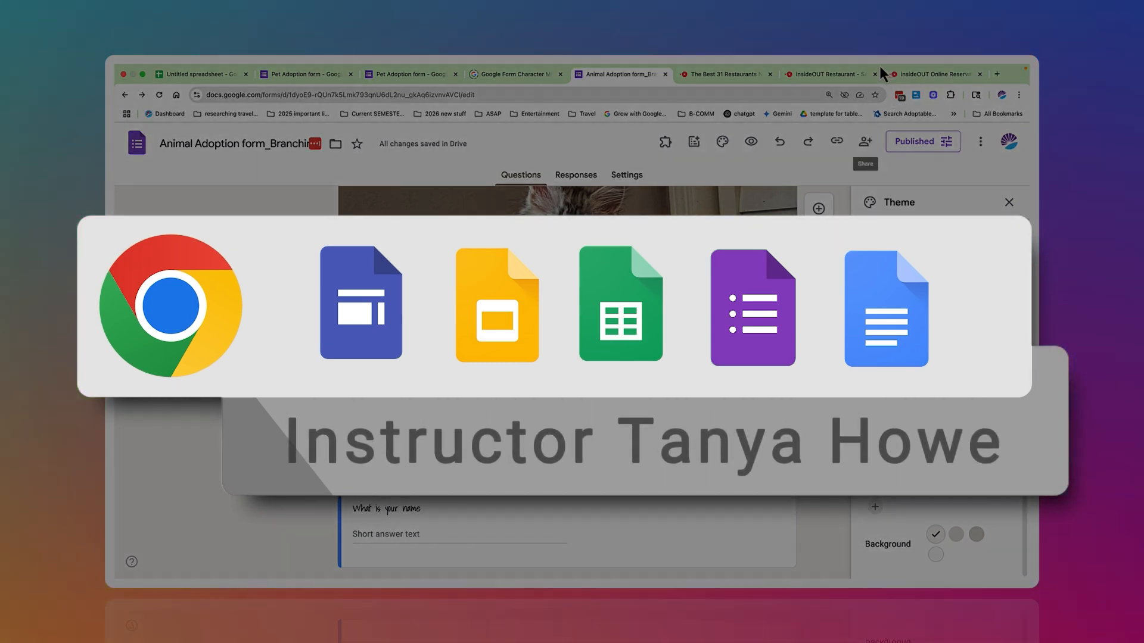
mouse_move(876, 67)
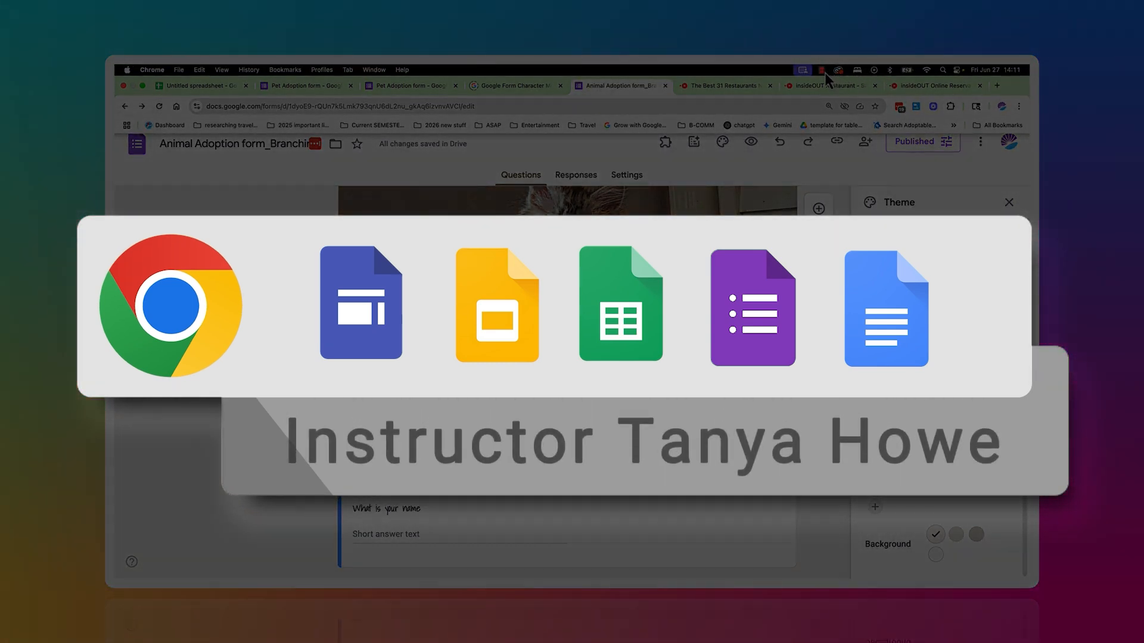
click(824, 72)
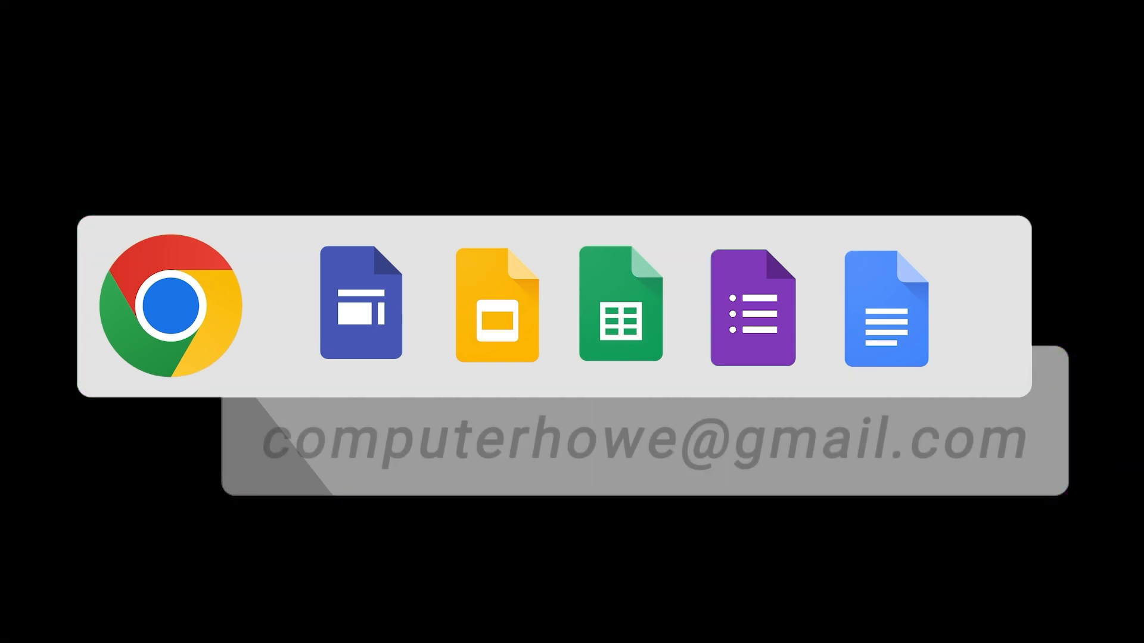